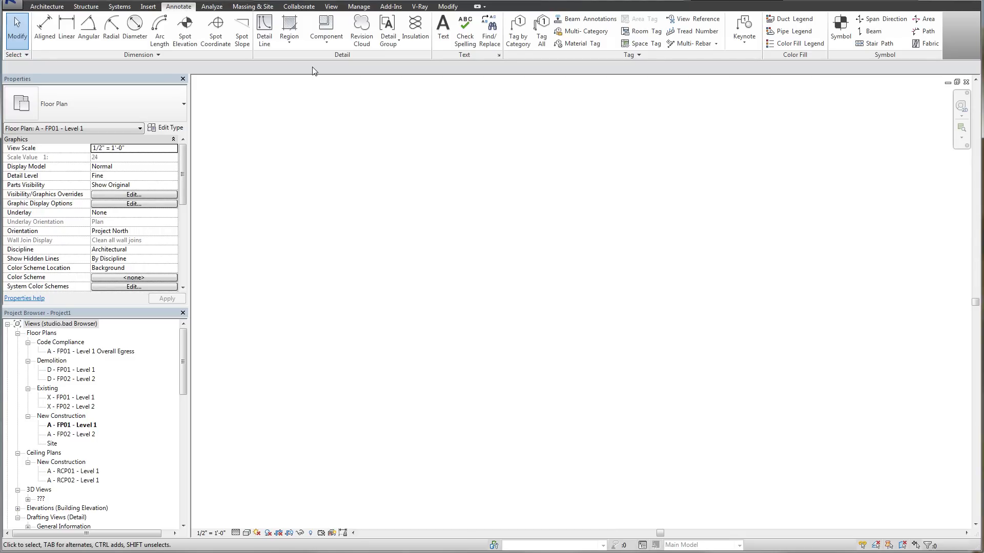
# Place the 07 - Constant Slope Rigging - Rigid Insulation detail component horizontally in the view, about 4'-5" long.
pyautogui.click(332, 42)
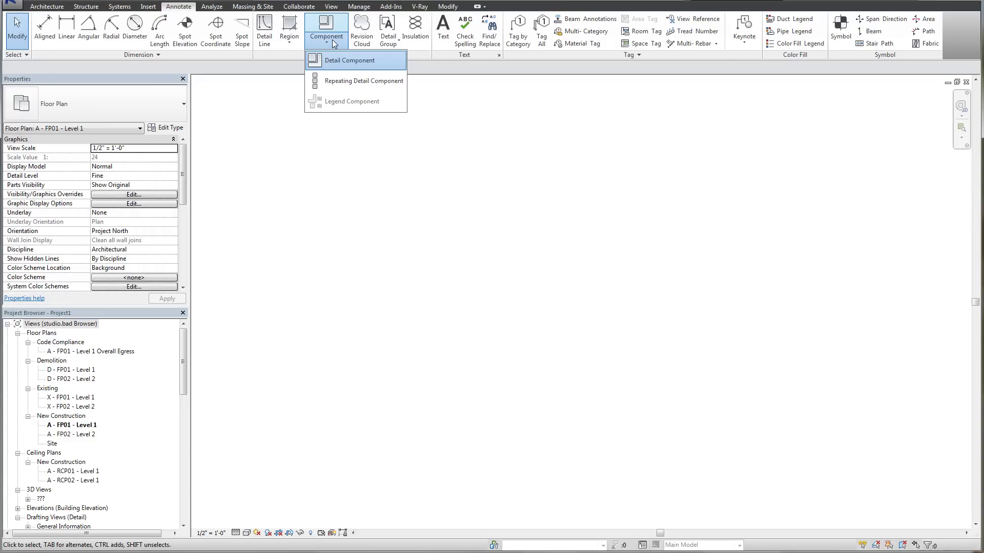
pyautogui.click(354, 61)
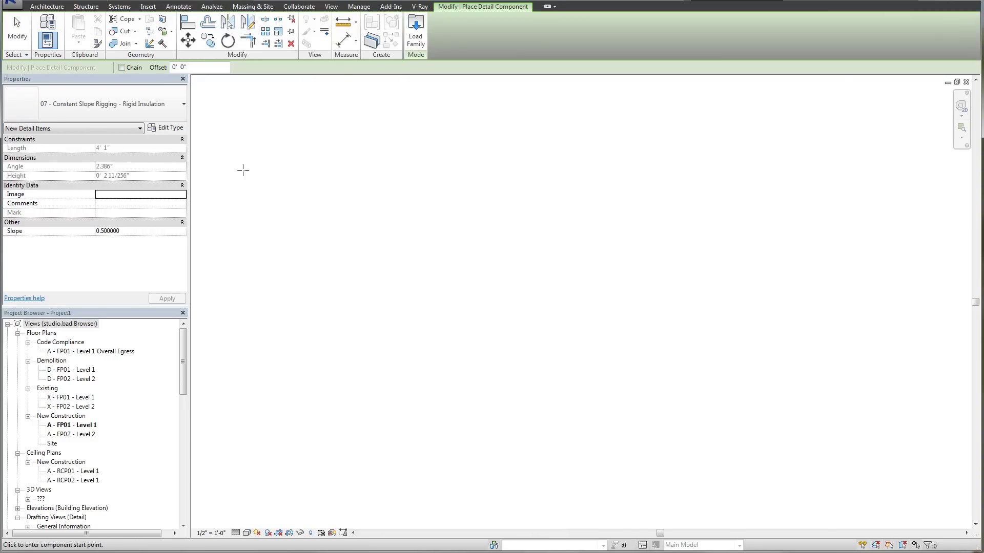
pyautogui.click(424, 318)
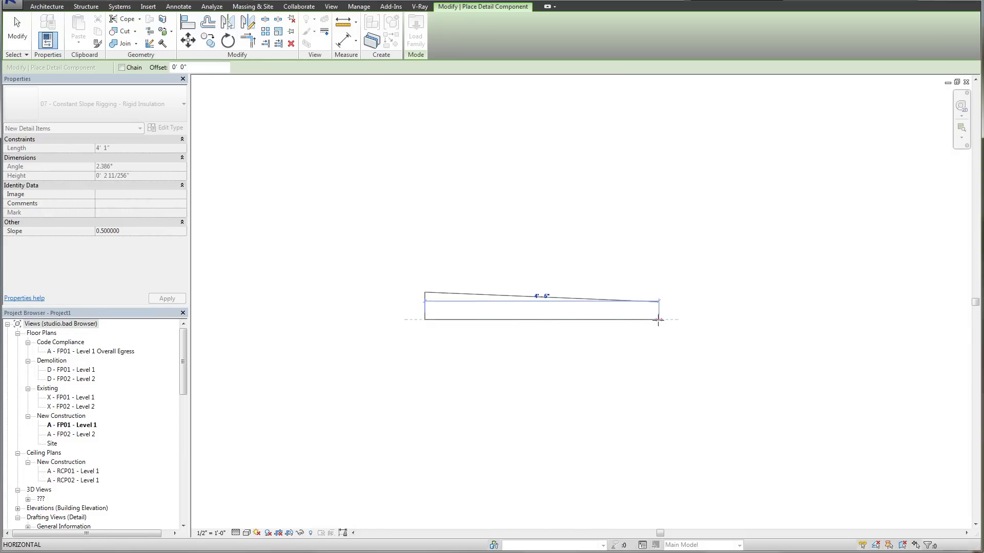
pyautogui.click(658, 319)
pyautogui.scroll(3, 556, 335)
pyautogui.press('Escape')
# Stretch the placed insulation outward at its right and left ends to a length of about 7'-8 3/4".
pyautogui.click(497, 311)
pyautogui.scroll(-2, 496, 313)
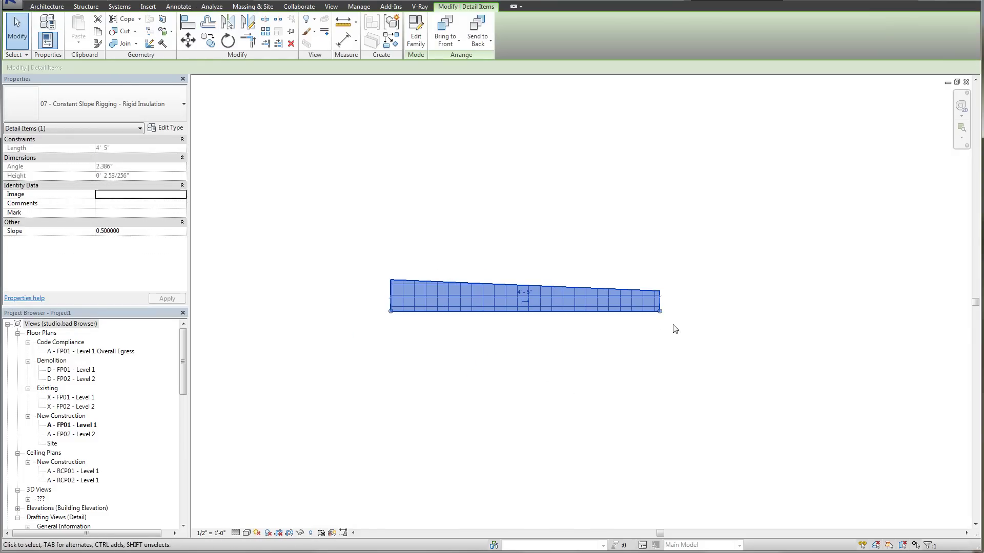
pyautogui.moveTo(660, 311); pyautogui.dragTo(802, 311)
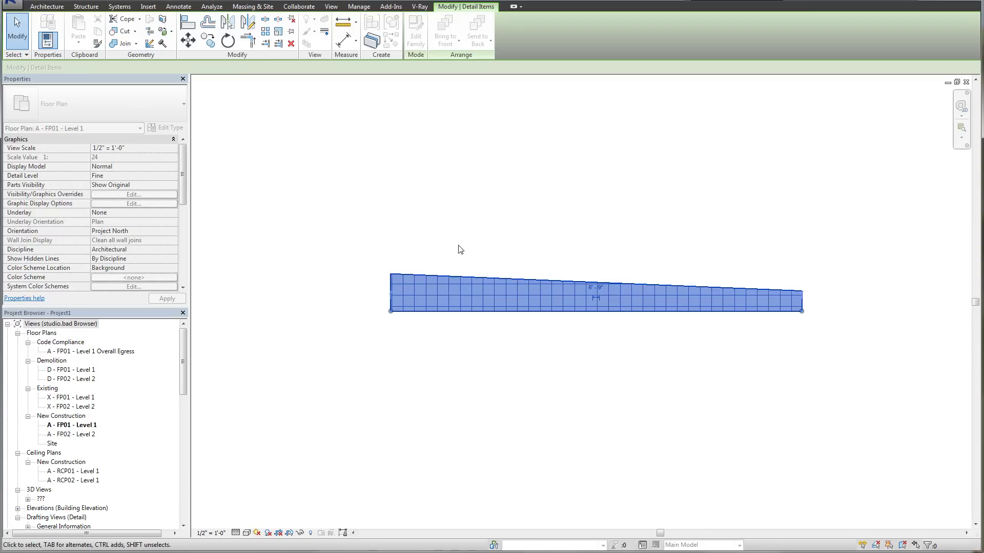
pyautogui.scroll(3, 482, 283)
pyautogui.scroll(-2, 285, 309)
pyautogui.moveTo(311, 313); pyautogui.dragTo(243, 317)
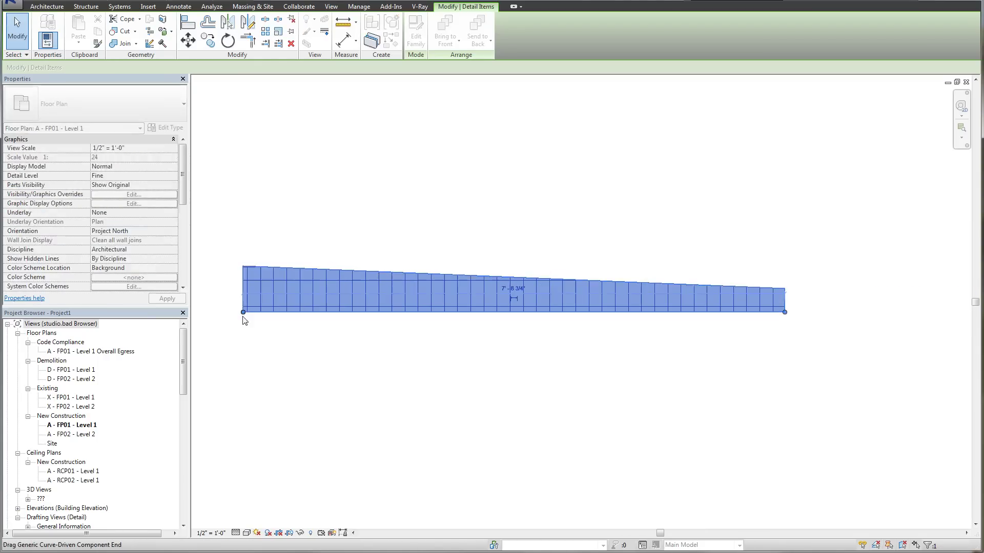
pyautogui.moveTo(306, 348); pyautogui.dragTo(416, 357, button='middle')
pyautogui.moveTo(501, 362); pyautogui.dragTo(441, 356, button='middle')
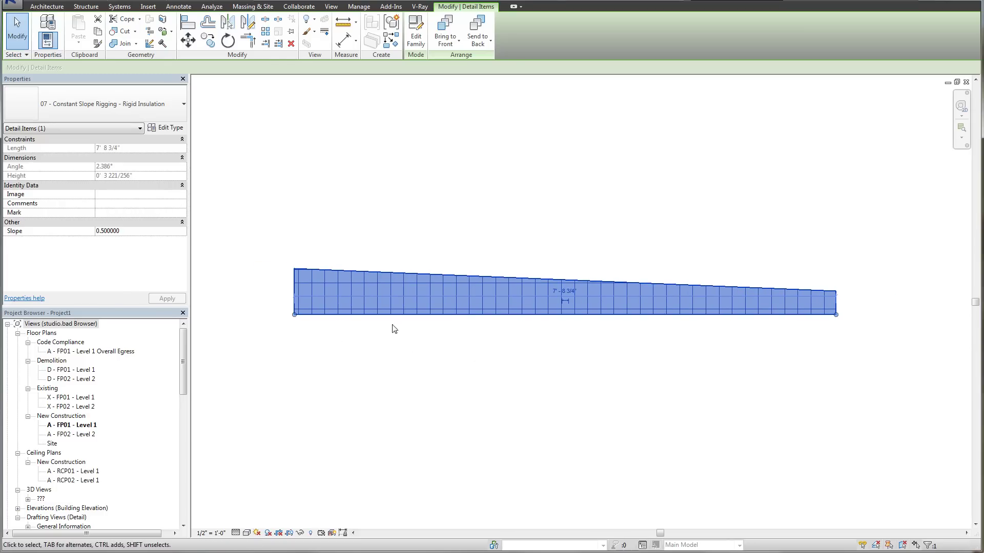
# Set the insulation component's Slope to 4.
pyautogui.click(132, 231)
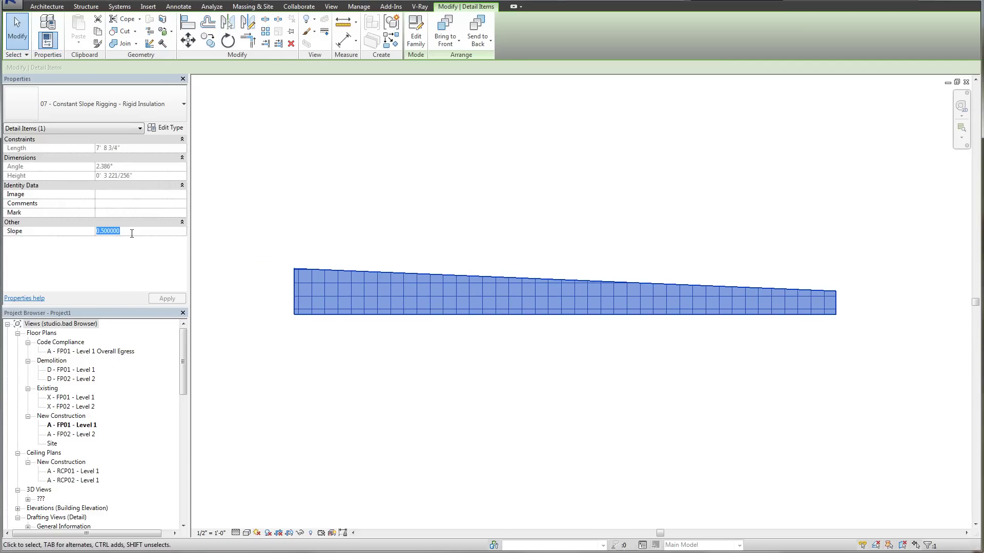
pyautogui.write('4')
pyautogui.click(167, 298)
pyautogui.click(424, 360)
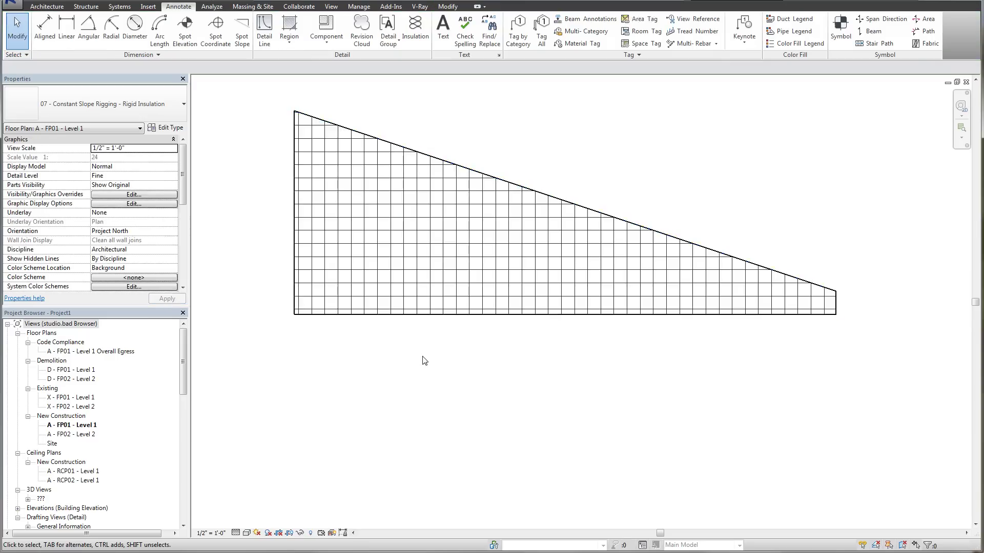
# Set the minimum thickness in the rigid insulation's type properties to 6".
pyautogui.scroll(-3, 425, 362)
pyautogui.moveTo(579, 365); pyautogui.dragTo(558, 378, button='middle')
pyautogui.scroll(1, 548, 359)
pyautogui.click(545, 344)
pyautogui.scroll(3, 549, 358)
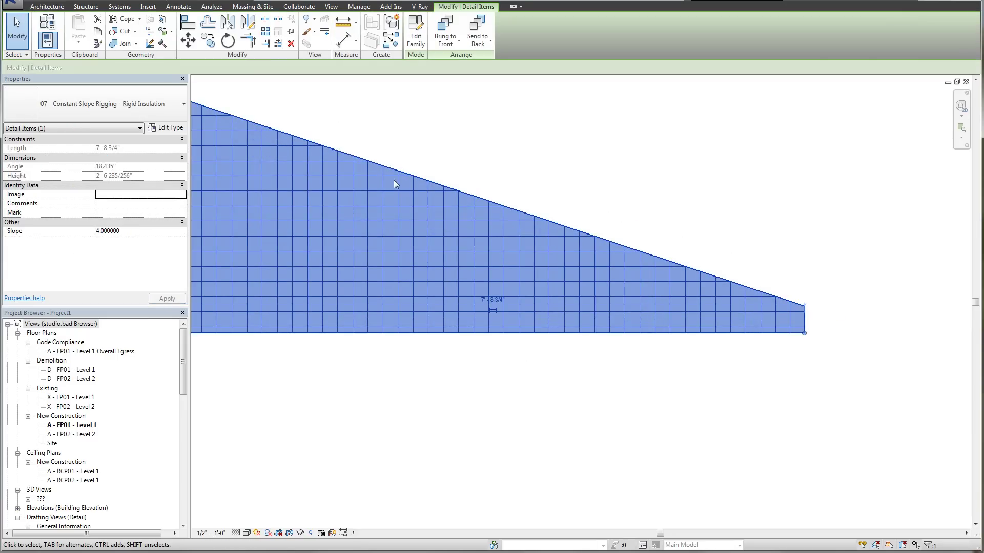
pyautogui.moveTo(395, 179); pyautogui.dragTo(480, 188, button='middle')
pyautogui.scroll(-1, 480, 189)
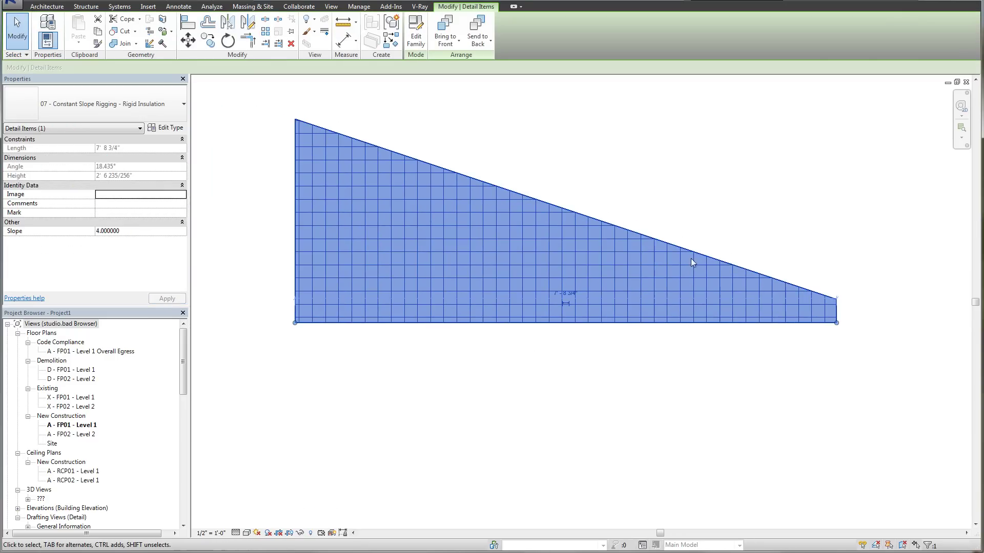
pyautogui.click(167, 127)
pyautogui.click(262, 192)
pyautogui.write('6"')
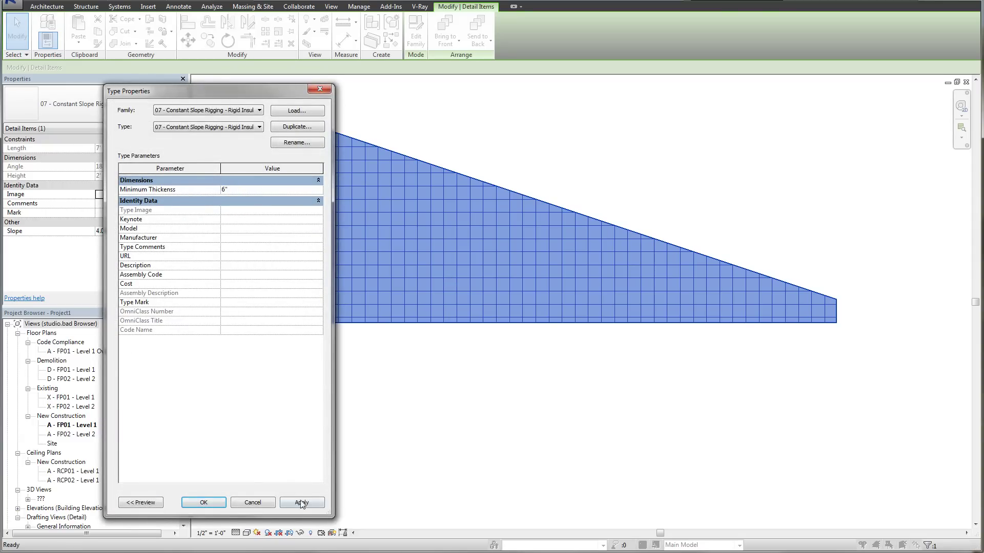
pyautogui.click(301, 504)
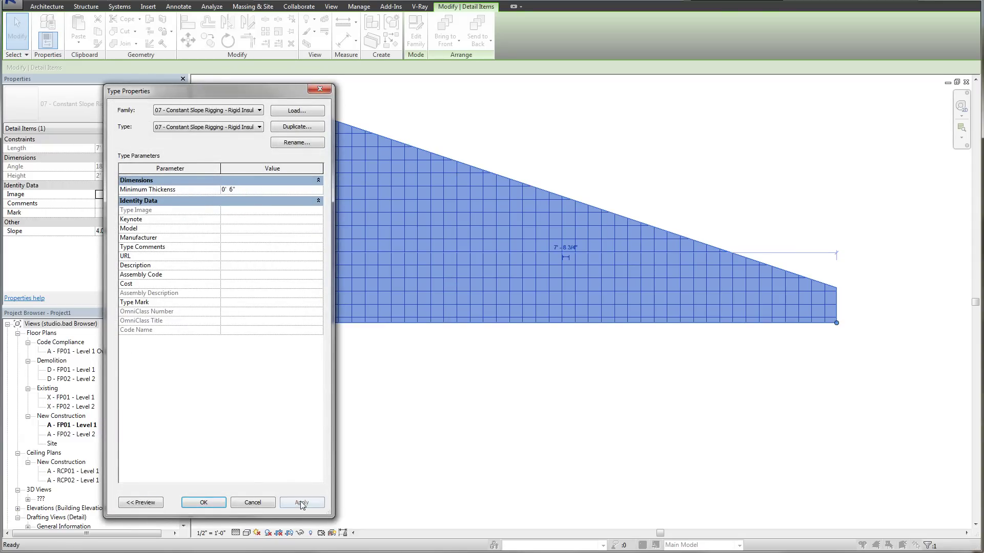
pyautogui.click(203, 502)
# Shorten the insulation from its right end to about 3'-11" and extend its left end to about 4'-4 3/4" overall.
pyautogui.moveTo(837, 332)
pyautogui.mouseDown()
pyautogui.moveTo(556, 333)
pyautogui.moveTo(745, 332)
pyautogui.moveTo(568, 333)
pyautogui.mouseUp()
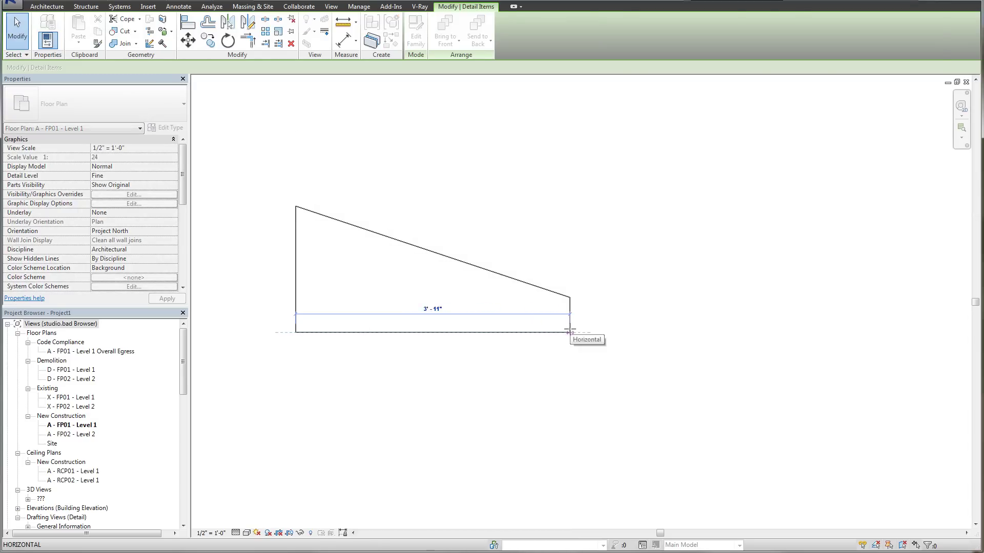
pyautogui.click(527, 363)
pyautogui.scroll(1, 498, 359)
pyautogui.moveTo(502, 359); pyautogui.dragTo(639, 360, button='middle')
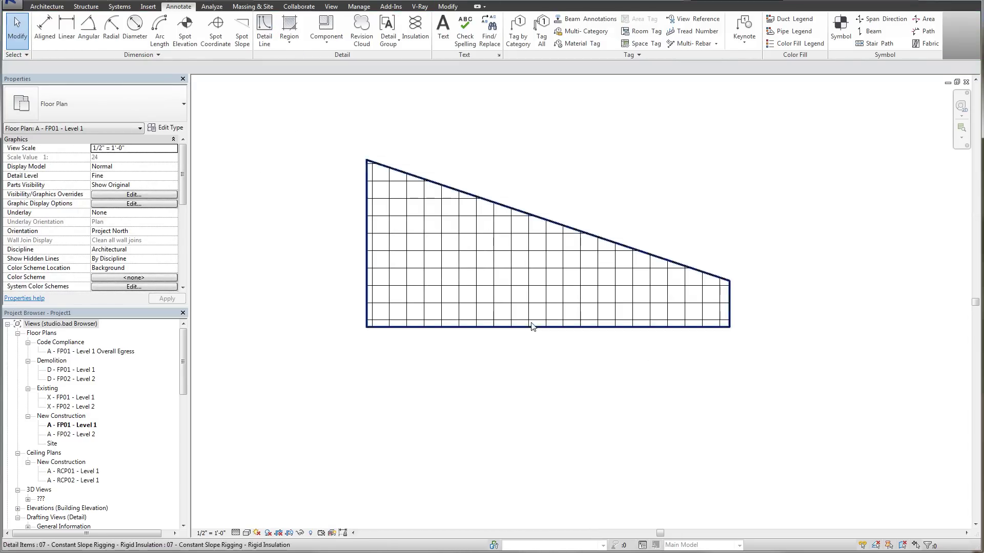
pyautogui.click(509, 330)
pyautogui.moveTo(367, 327); pyautogui.dragTo(322, 327)
pyautogui.click(380, 354)
pyautogui.scroll(-1, 381, 354)
pyautogui.moveTo(400, 347); pyautogui.dragTo(342, 375, button='middle')
pyautogui.click(342, 363)
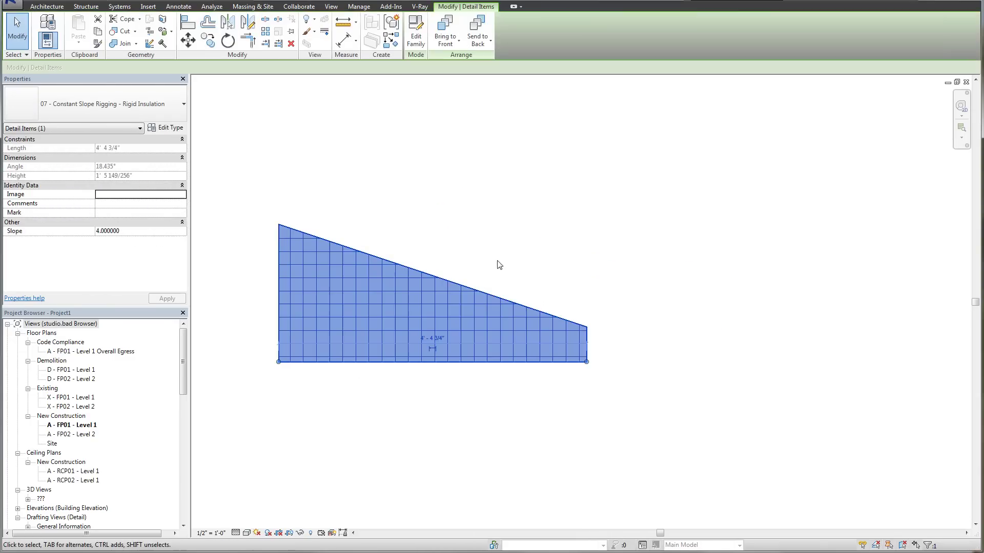
pyautogui.click(531, 233)
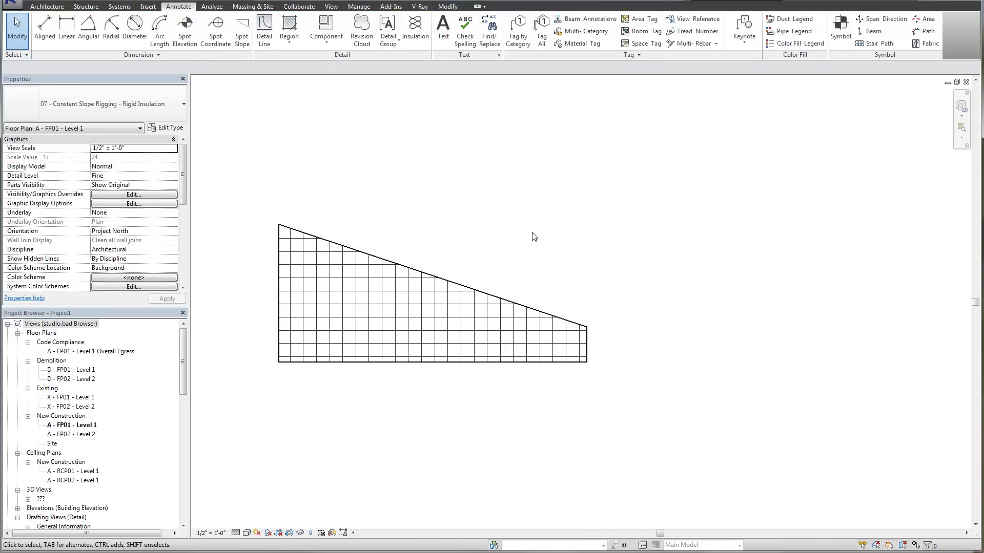
# Create a new family from the Detail Item line based template.
pyautogui.click(11, 6)
pyautogui.moveTo(68, 36)
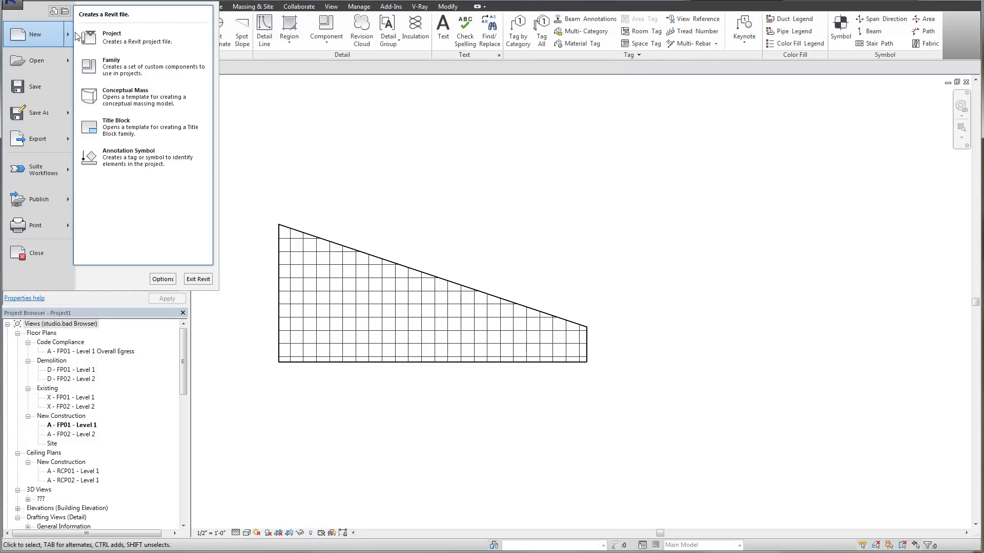
pyautogui.click(128, 73)
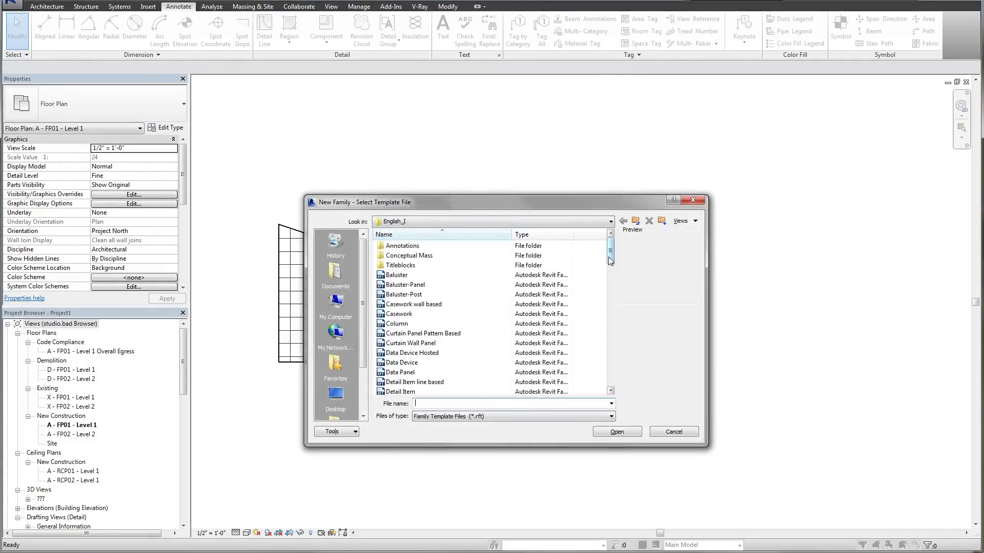
pyautogui.moveTo(611, 259)
pyautogui.mouseDown()
pyautogui.moveTo(615, 320)
pyautogui.moveTo(617, 279)
pyautogui.mouseUp()
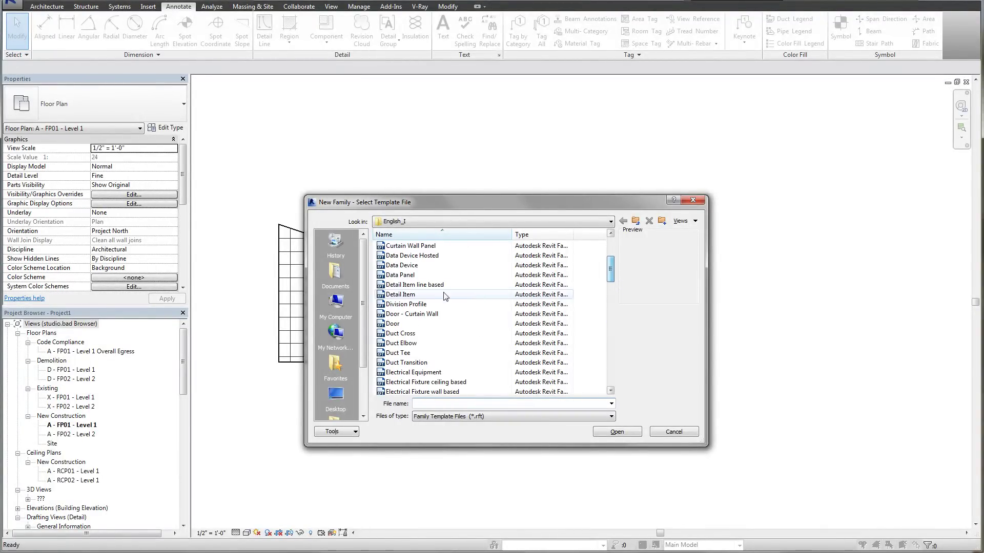
pyautogui.click(428, 284)
pyautogui.click(617, 432)
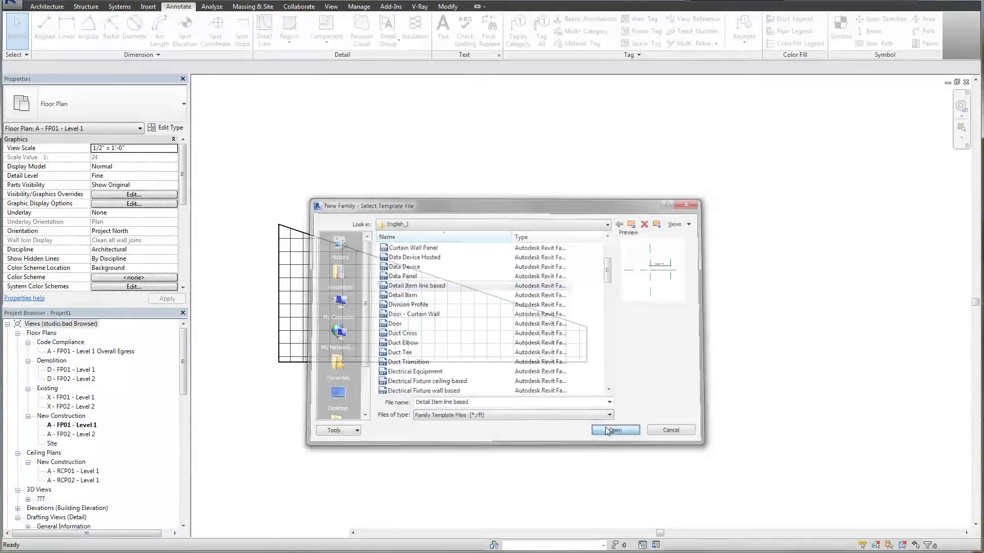
# Draw a horizontal reference plane on top of the Center (Front/Back) plane, extending past both ends of the 4'-0" length.
pyautogui.moveTo(616, 357); pyautogui.dragTo(597, 367, button='middle')
pyautogui.scroll(1, 626, 365)
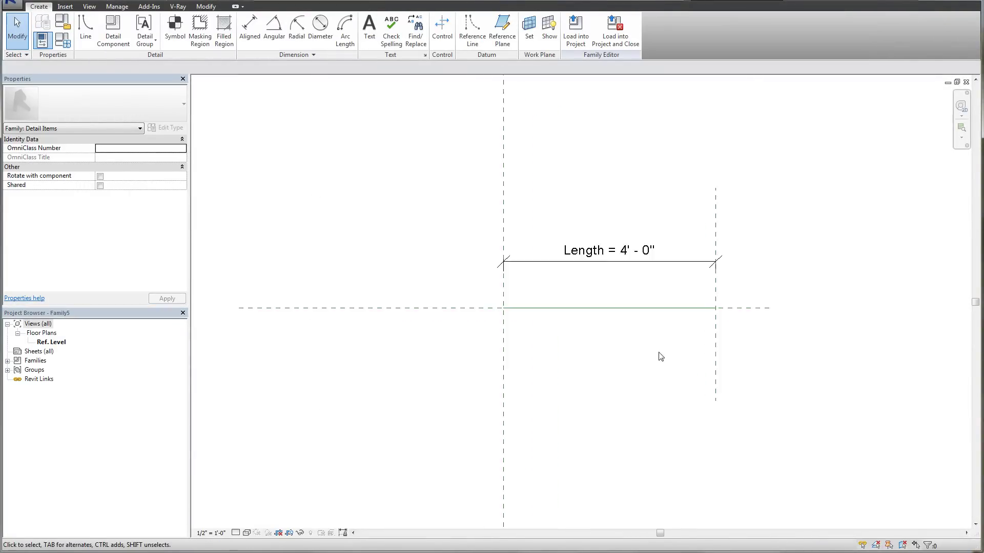
pyautogui.moveTo(659, 356); pyautogui.dragTo(593, 373, button='middle')
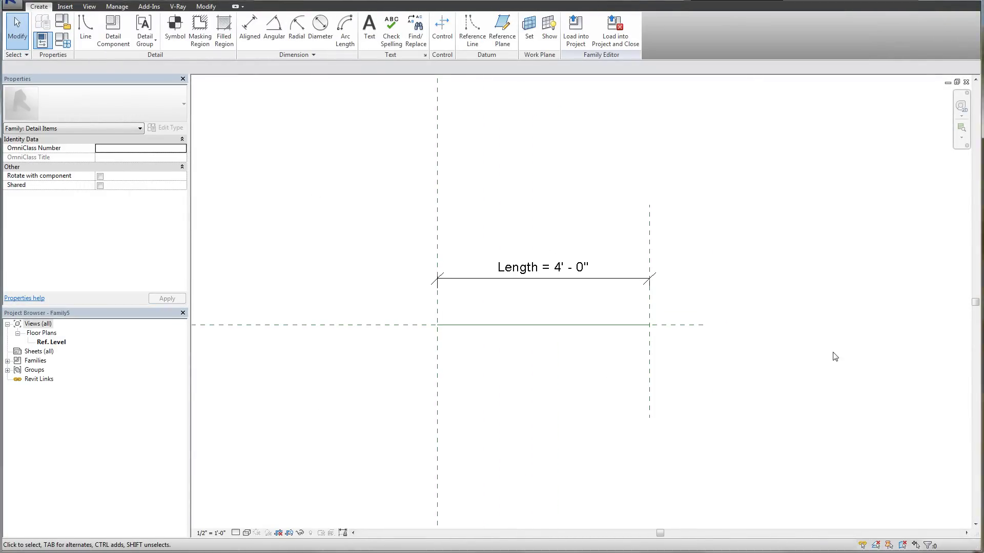
pyautogui.moveTo(468, 342); pyautogui.dragTo(432, 396, button='middle')
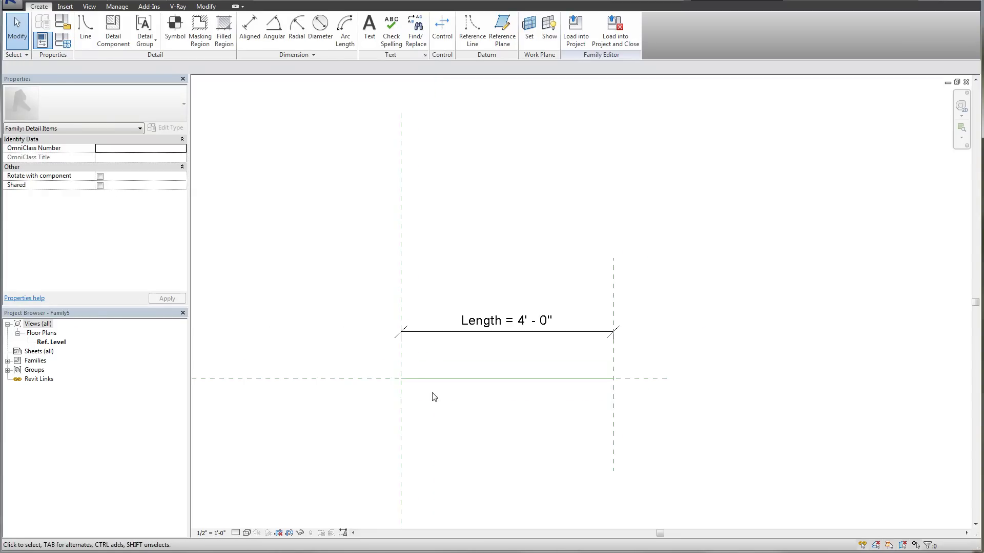
pyautogui.press('r')
pyautogui.press('p')
pyautogui.click(367, 378)
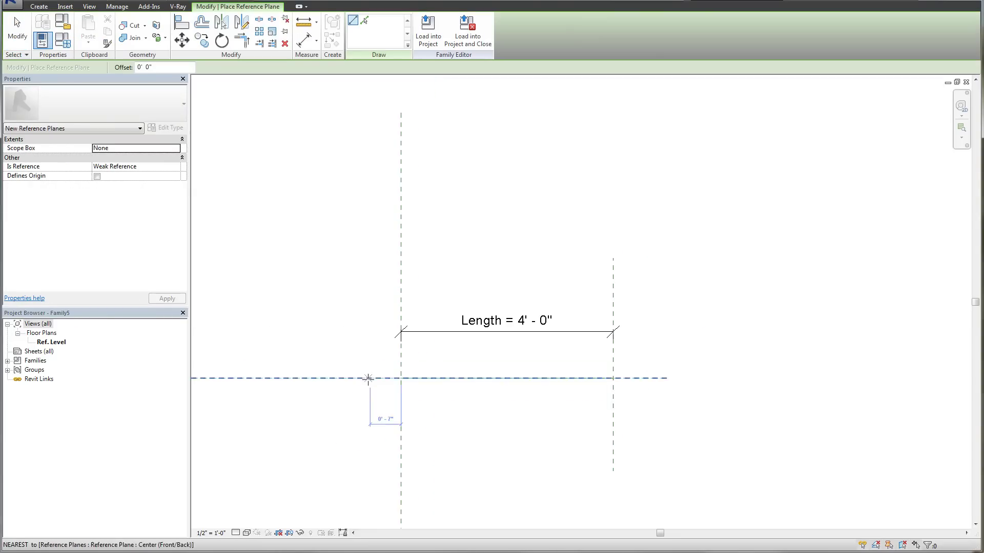
pyautogui.click(645, 378)
pyautogui.press('Escape')
pyautogui.press('Escape')
# Move the newly drawn reference plane 4" straight up from the Center (Front/Back) plane.
pyautogui.click(645, 379)
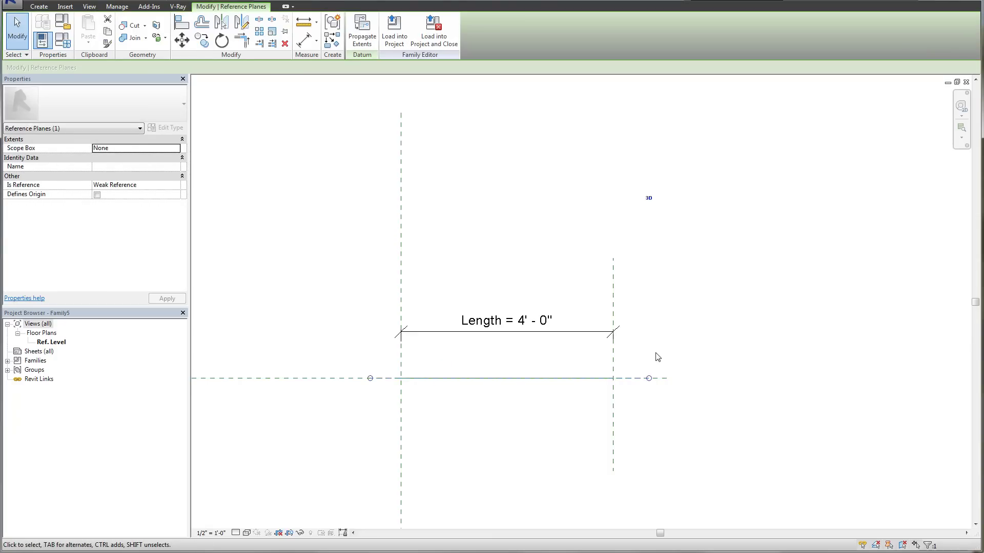
pyautogui.scroll(1, 657, 357)
pyautogui.moveTo(656, 358); pyautogui.dragTo(685, 352, button='middle')
pyautogui.press('m')
pyautogui.press('v')
pyautogui.click(684, 347)
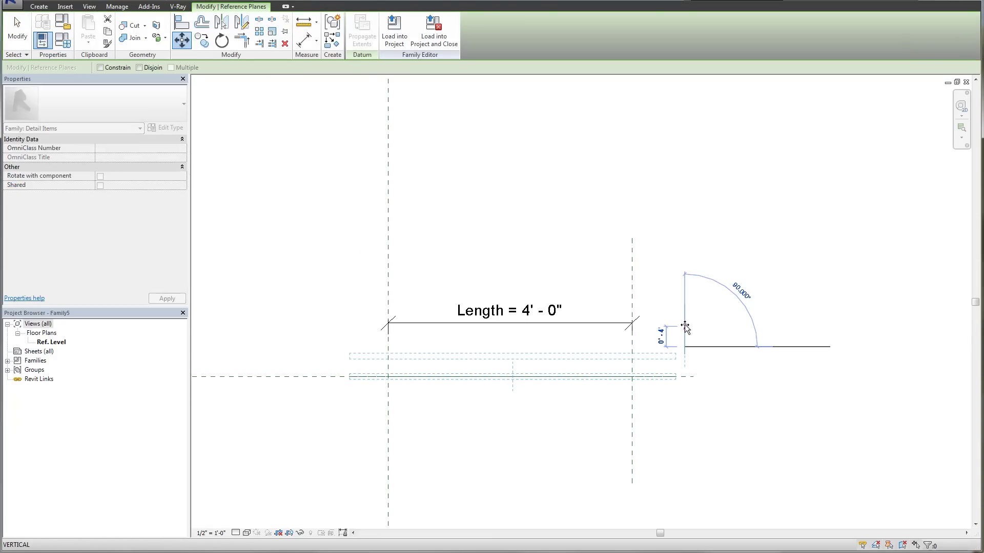
pyautogui.click(684, 326)
pyautogui.press('Escape')
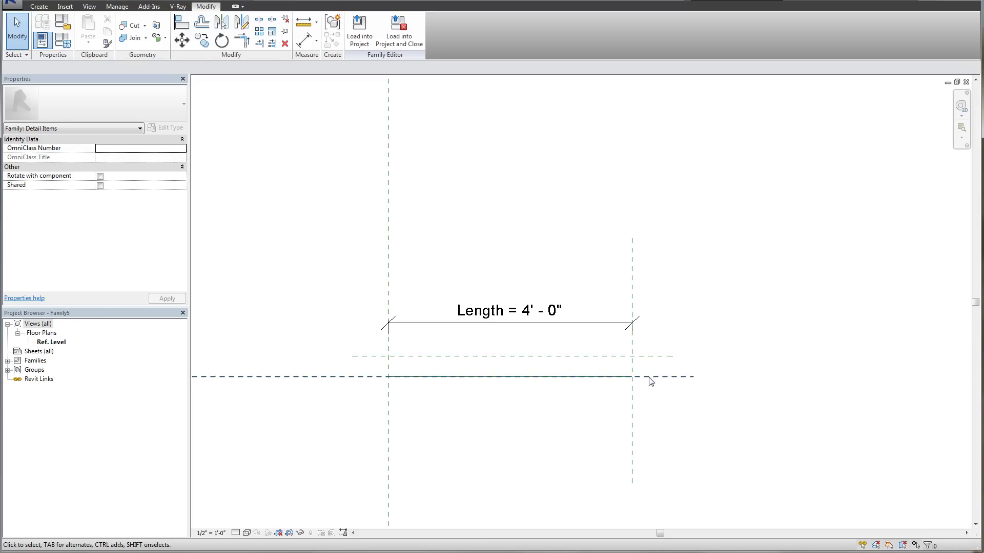
# Copy the offset reference plane 1'-6" straight up.
pyautogui.click(649, 357)
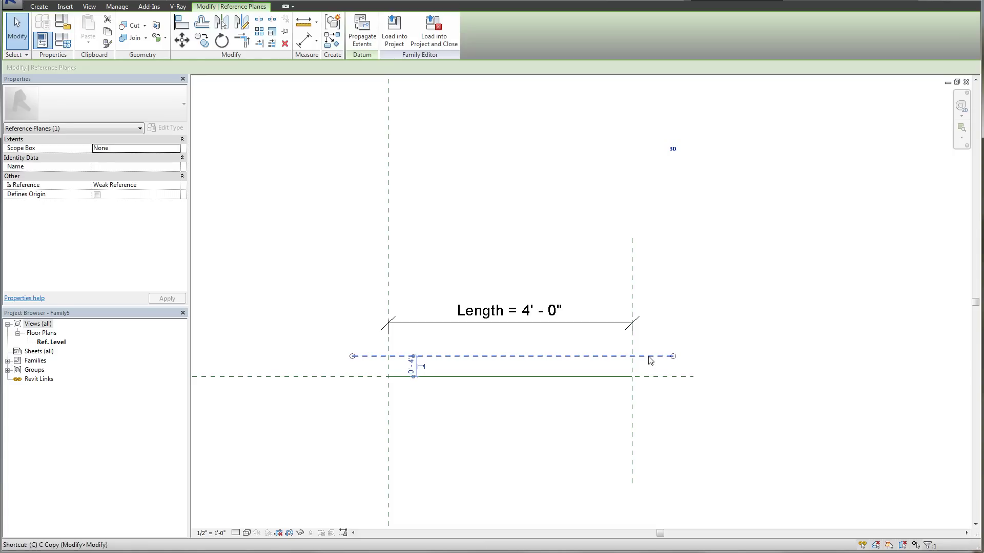
pyautogui.press('c')
pyautogui.press('o')
pyautogui.click(631, 356)
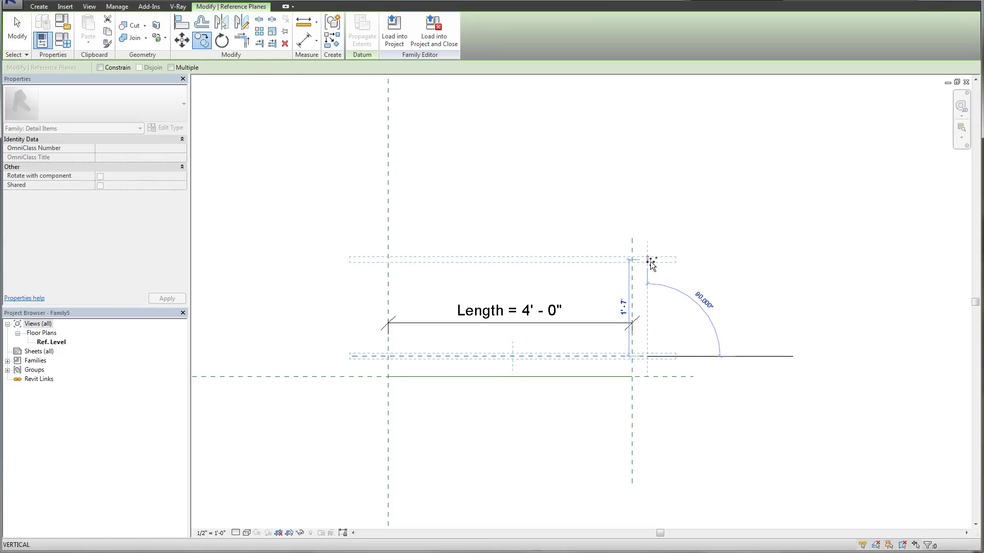
pyautogui.write("1'6")
pyautogui.press('Return')
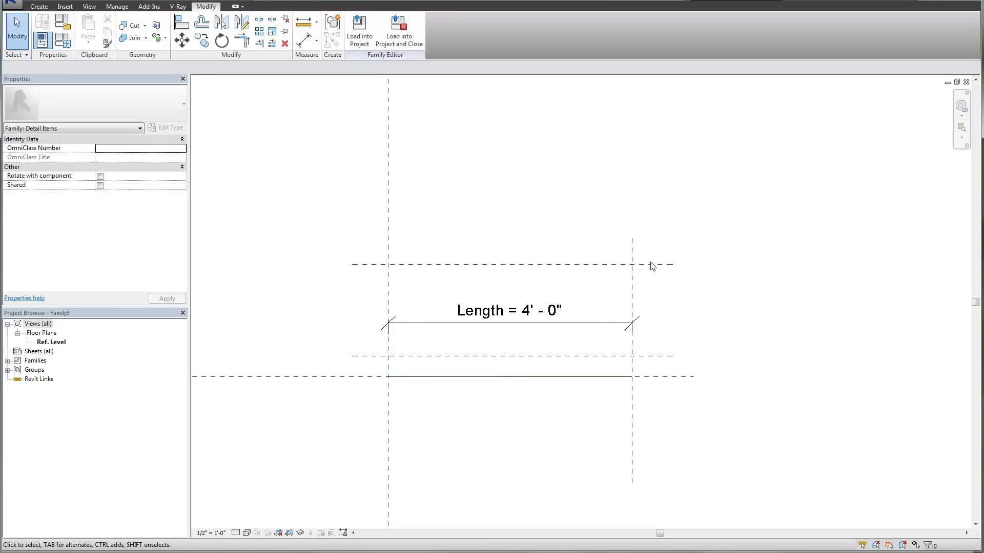
# Add an aligned dimension between the Center (Front/Back) plane and the first reference plane above it, placed right of the geometry.
pyautogui.moveTo(601, 326); pyautogui.dragTo(545, 338, button='middle')
pyautogui.moveTo(637, 413)
pyautogui.mouseDown(button='middle')
pyautogui.moveTo(791, 428)
pyautogui.moveTo(751, 426)
pyautogui.mouseUp(button='middle')
pyautogui.scroll(1, 792, 427)
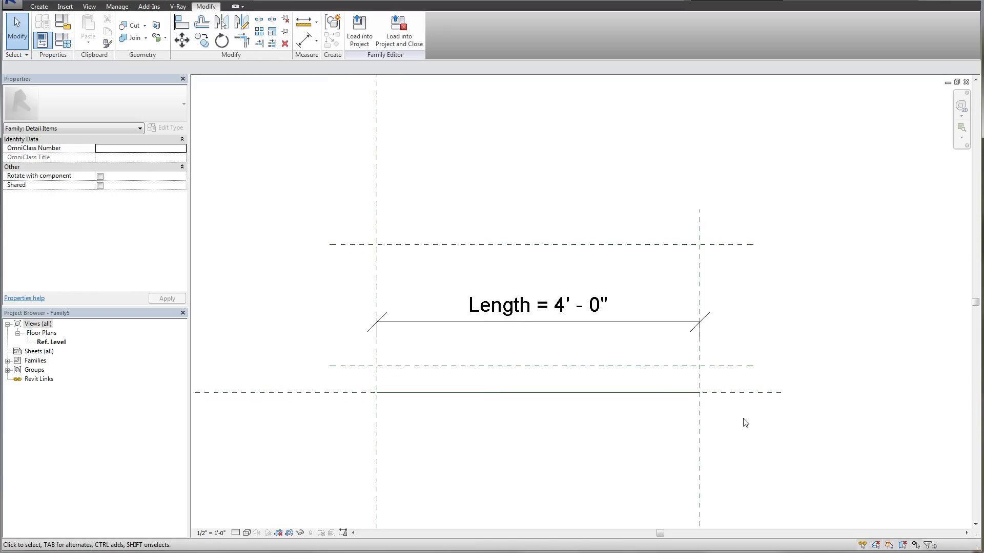
pyautogui.press('d')
pyautogui.press('i')
pyautogui.click(740, 393)
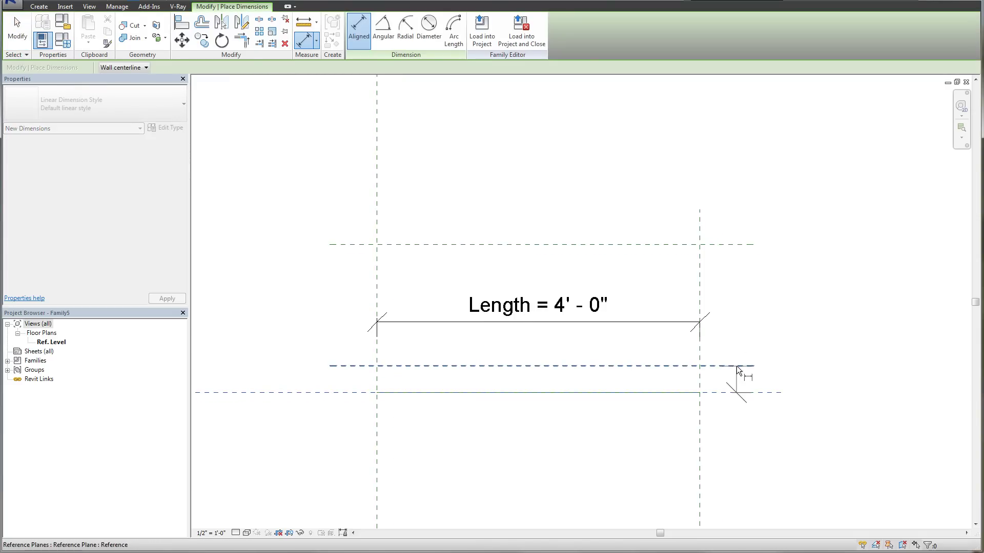
pyautogui.click(737, 365)
pyautogui.click(774, 316)
# Add an aligned dimension between the two upper horizontal reference planes, placed left of the geometry.
pyautogui.click(359, 366)
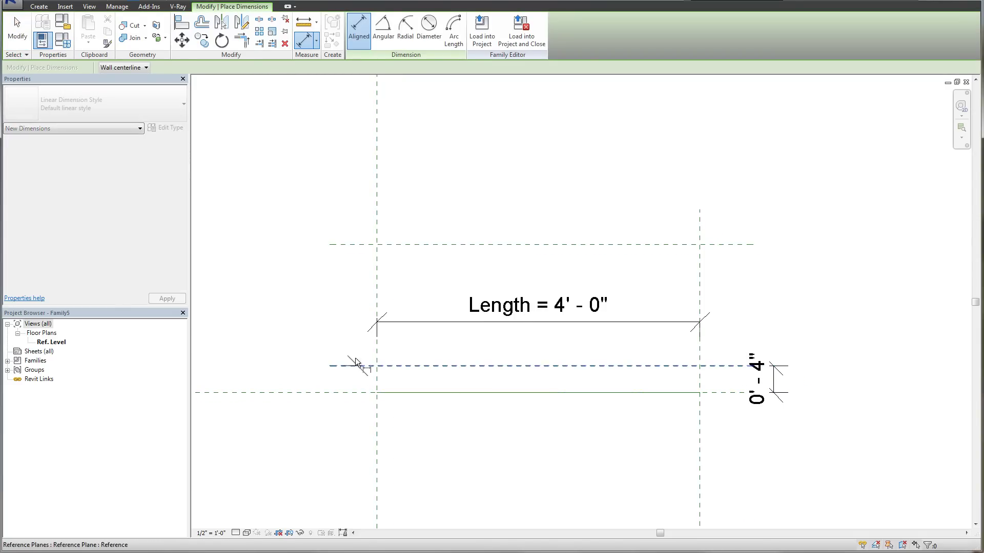
pyautogui.click(343, 247)
pyautogui.click(285, 249)
pyautogui.press('Escape')
# Label the 4" vertical dimension with a new type parameter named Minimum Insulation.
pyautogui.click(773, 375)
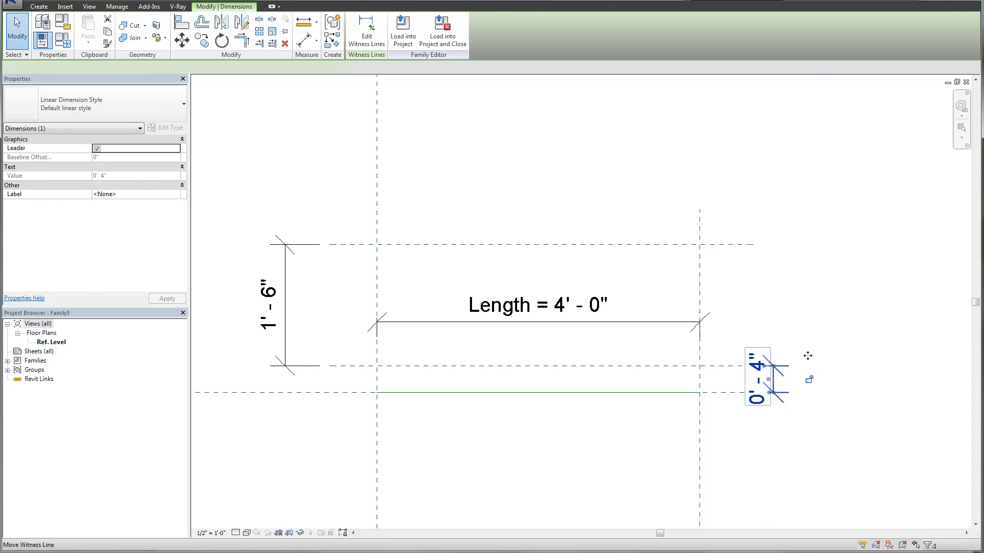
pyautogui.moveTo(785, 347); pyautogui.dragTo(799, 351, button='middle')
pyautogui.click(233, 67)
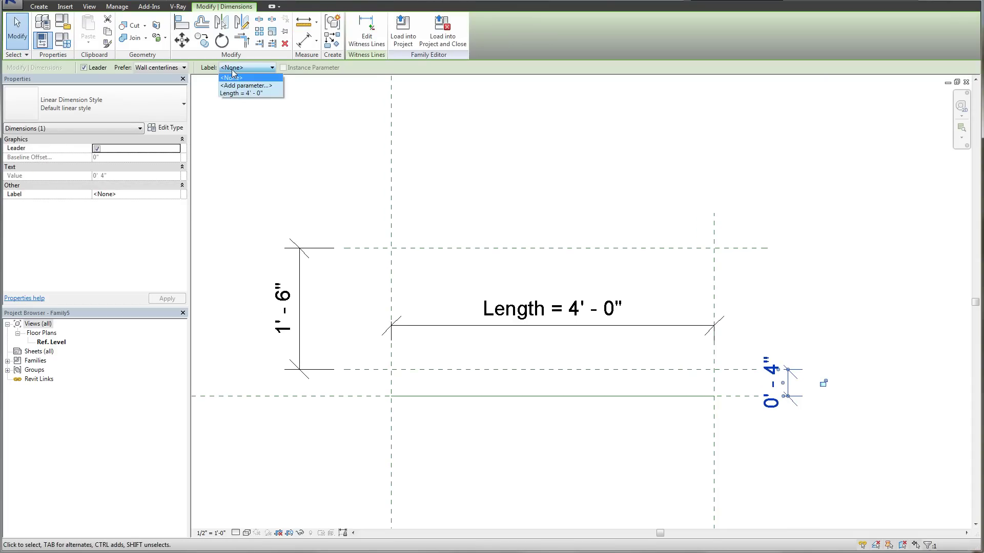
pyautogui.click(238, 86)
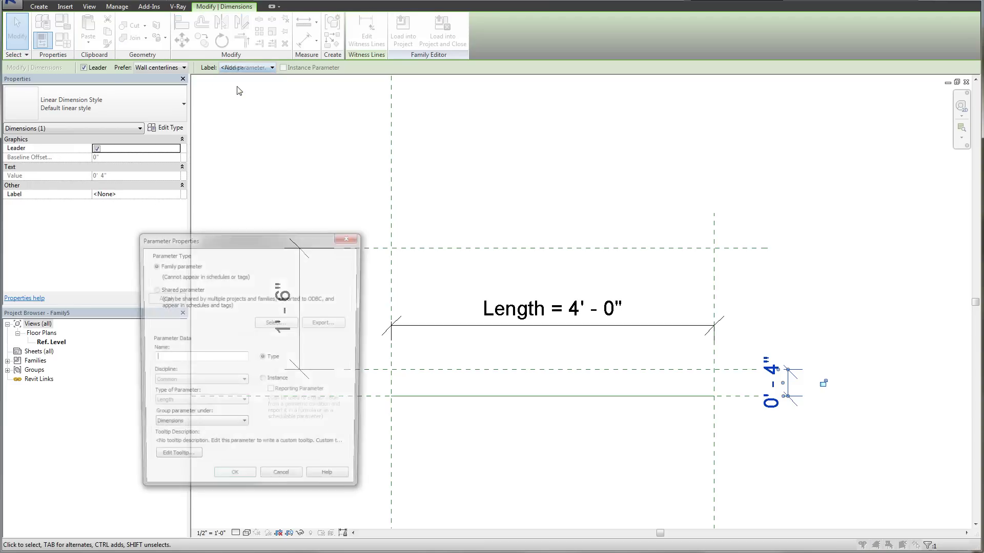
pyautogui.write('Minimum Ins')
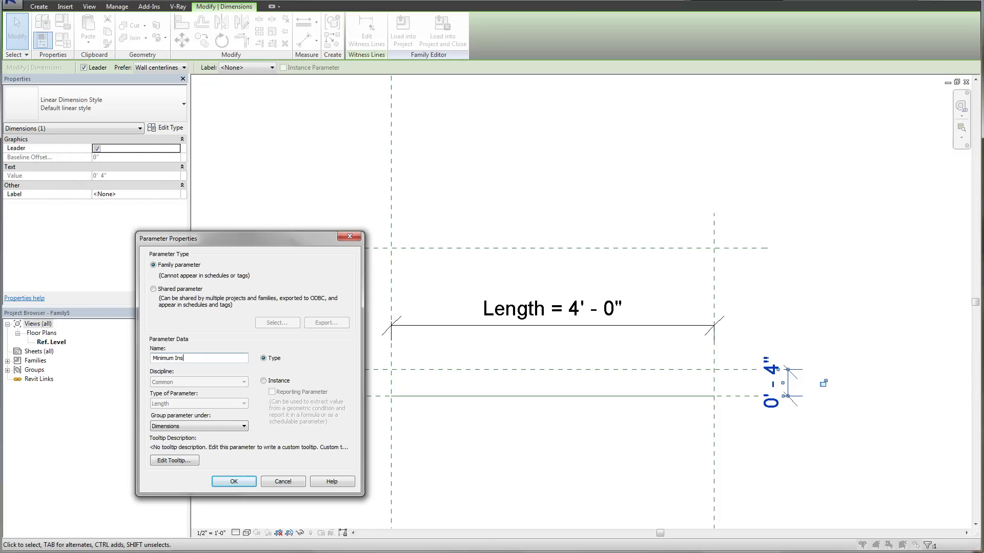
pyautogui.write('ulation')
pyautogui.click(233, 483)
# Label the 1'-6" vertical dimension with a new instance parameter named Height.
pyautogui.scroll(-2, 461, 448)
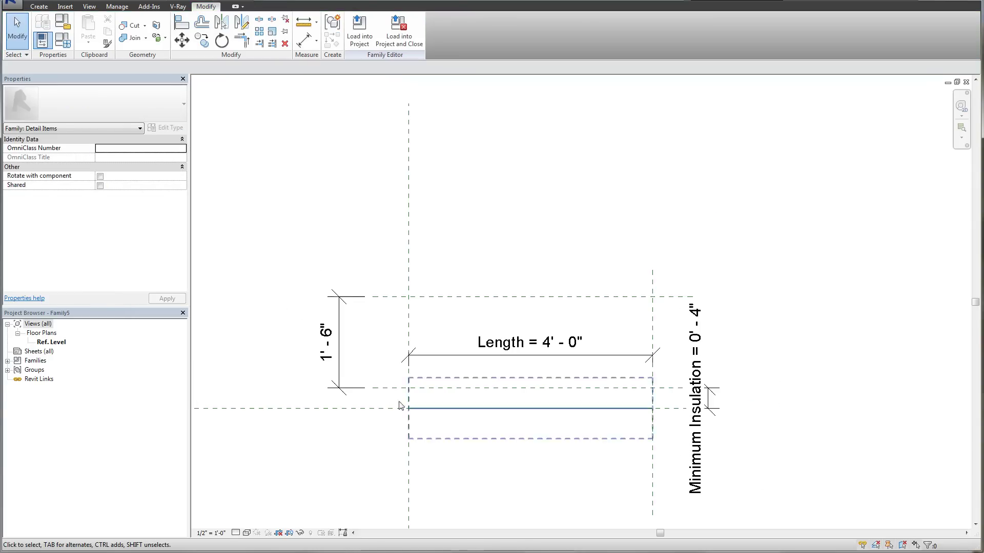
pyautogui.click(339, 354)
pyautogui.scroll(1, 383, 355)
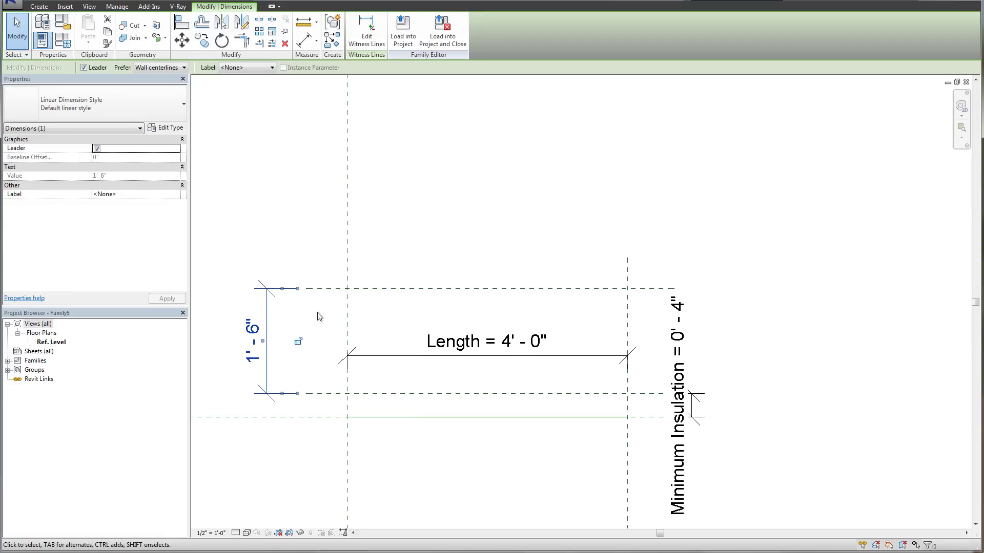
pyautogui.click(249, 67)
pyautogui.click(255, 85)
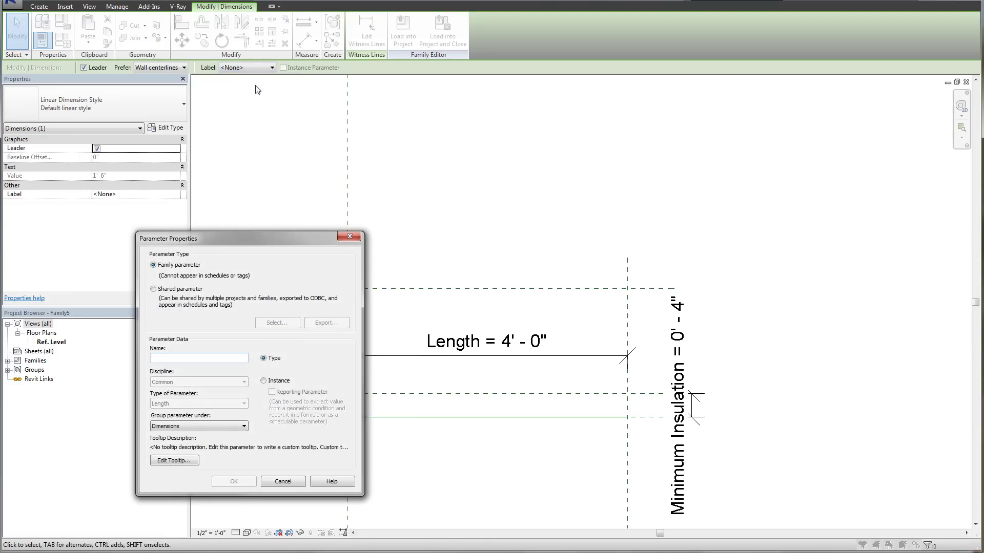
pyautogui.write('Hie')
pyautogui.click(279, 380)
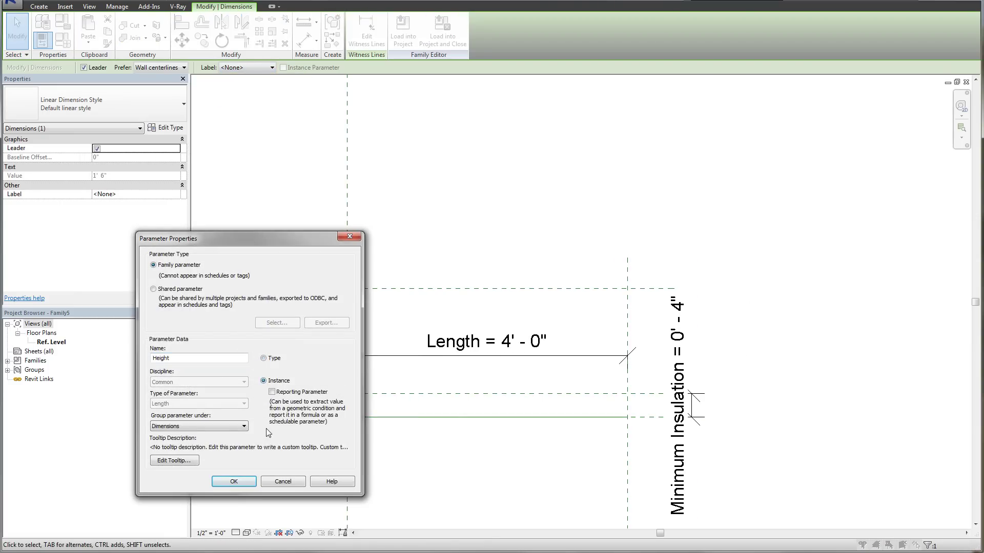
pyautogui.click(234, 482)
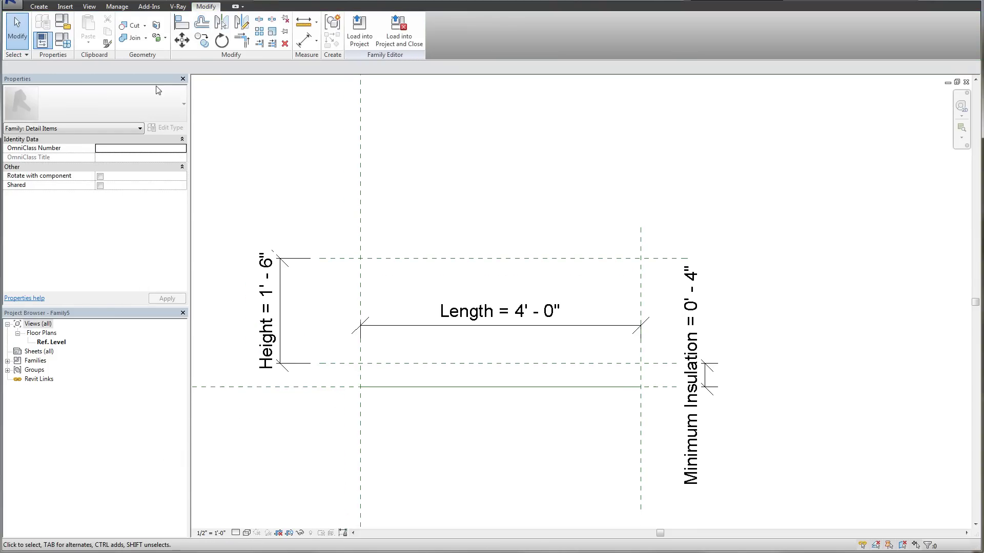
# Open the family types and lock the Minimum Insulation parameter.
pyautogui.moveTo(445, 191)
pyautogui.mouseDown(button='middle')
pyautogui.moveTo(615, 196)
pyautogui.moveTo(660, 219)
pyautogui.mouseUp(button='middle')
pyautogui.scroll(-1, 616, 196)
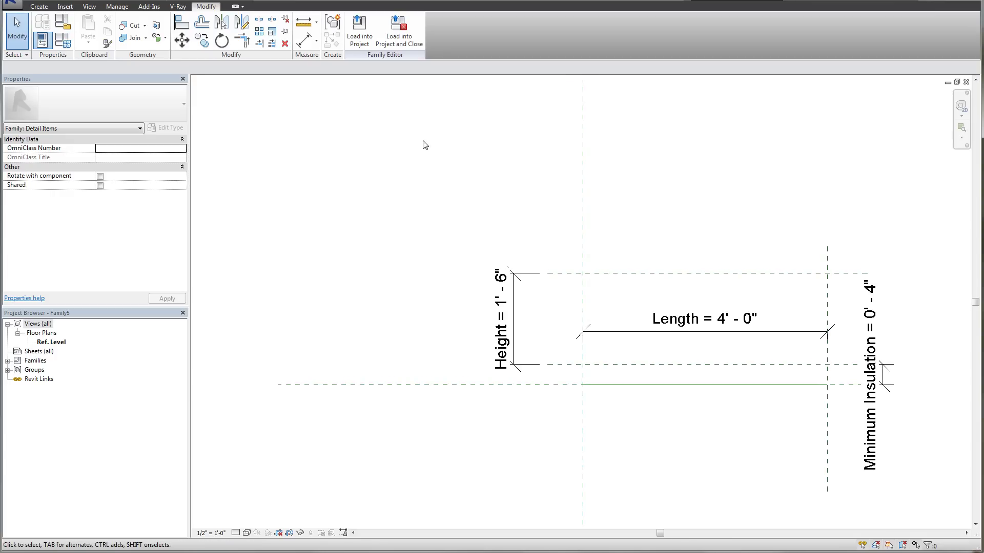
pyautogui.click(63, 41)
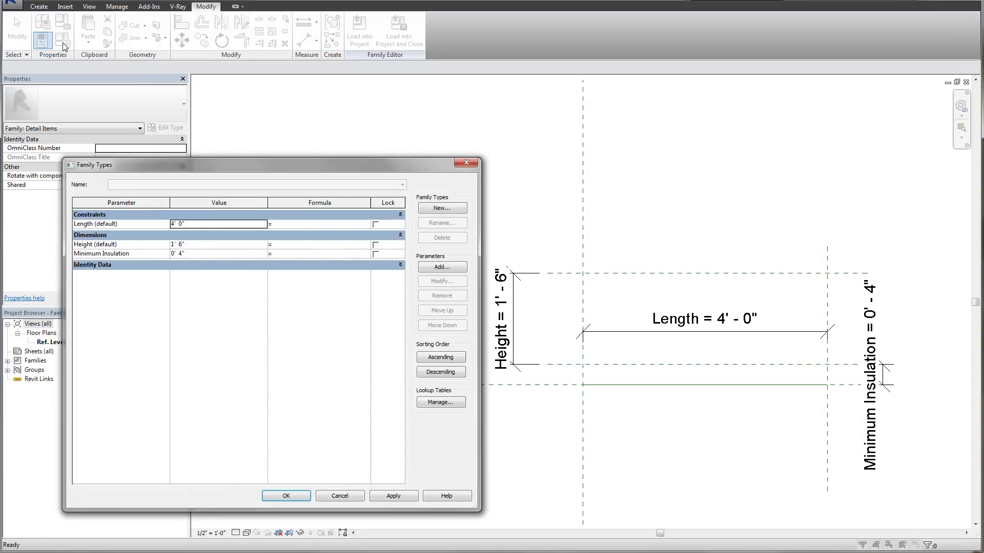
pyautogui.moveTo(196, 165); pyautogui.dragTo(179, 167)
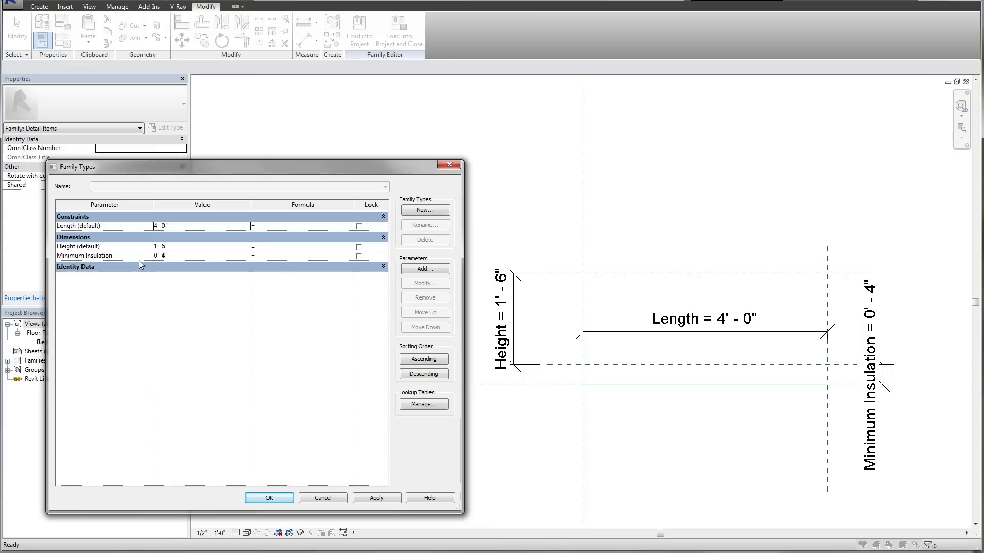
pyautogui.click(358, 256)
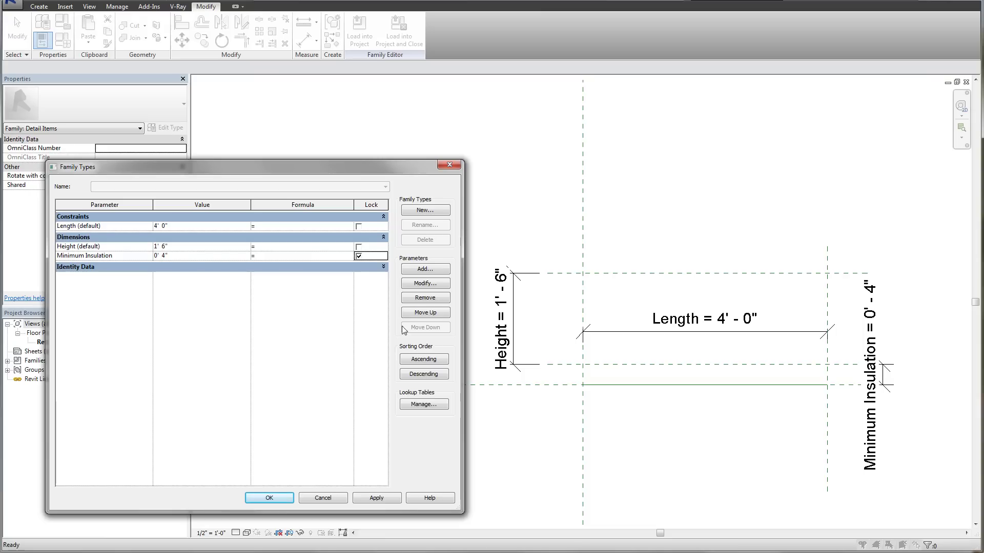
# Add an instance family parameter named Slope, of type Number and grouped under Other.
pyautogui.click(424, 270)
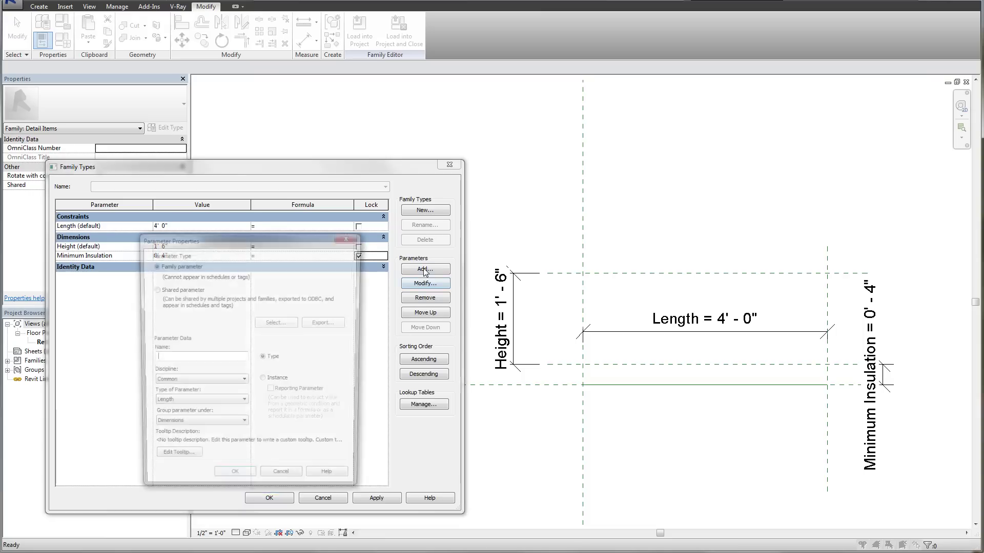
pyautogui.click(187, 404)
pyautogui.click(184, 426)
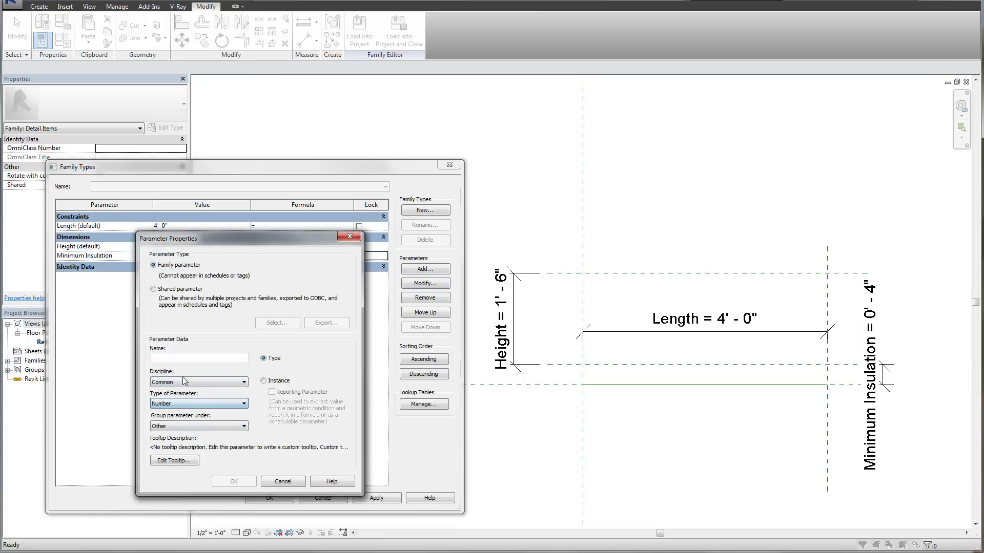
pyautogui.write('Slope')
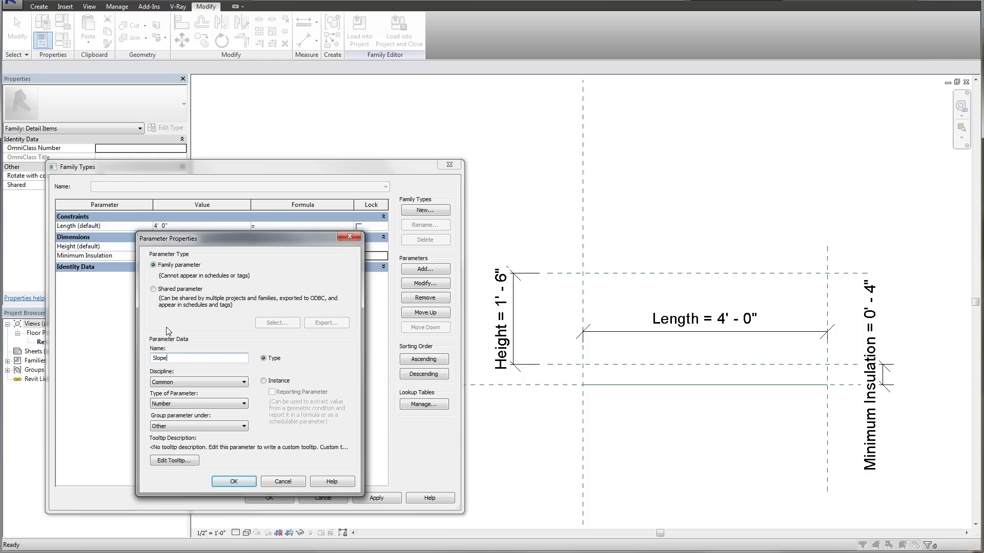
pyautogui.click(265, 382)
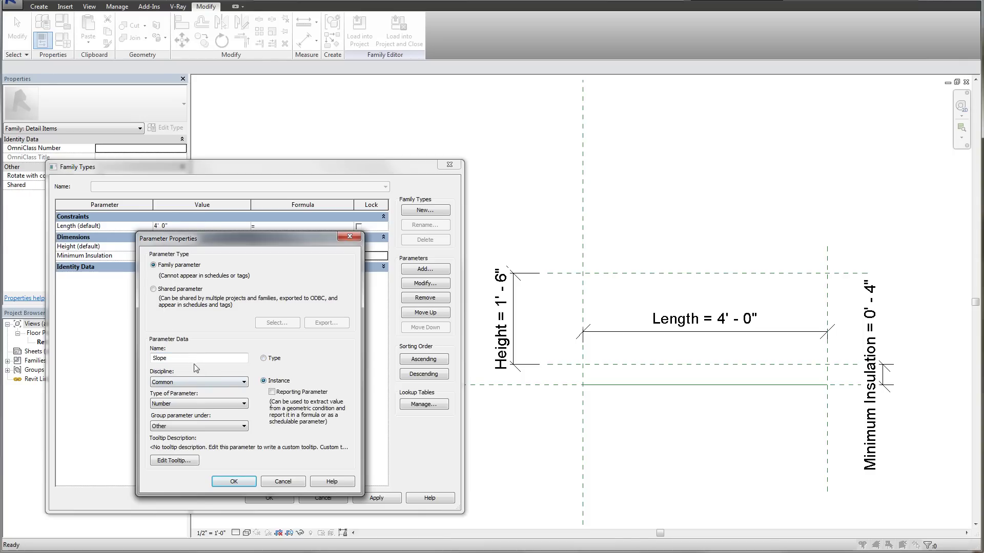
pyautogui.moveTo(176, 239); pyautogui.dragTo(128, 290)
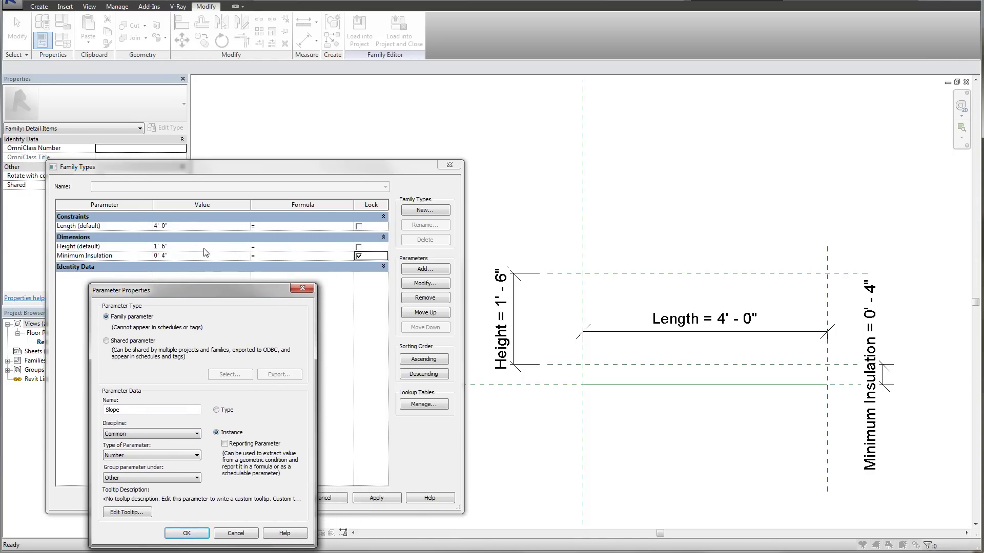
pyautogui.click(187, 533)
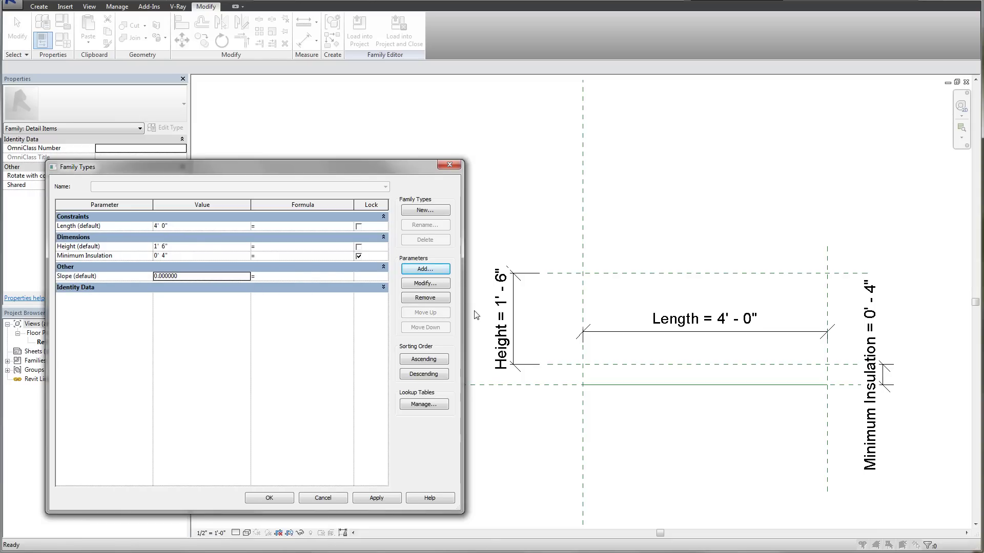
# Add an instance family parameter named Angle, of type Angle and grouped under Dimensions.
pyautogui.click(425, 269)
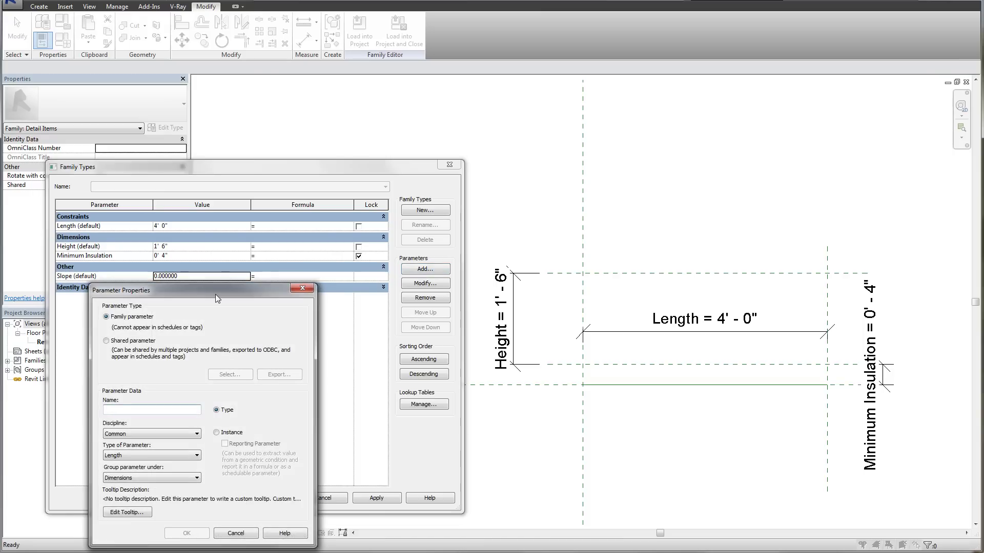
pyautogui.moveTo(215, 294); pyautogui.dragTo(460, 277)
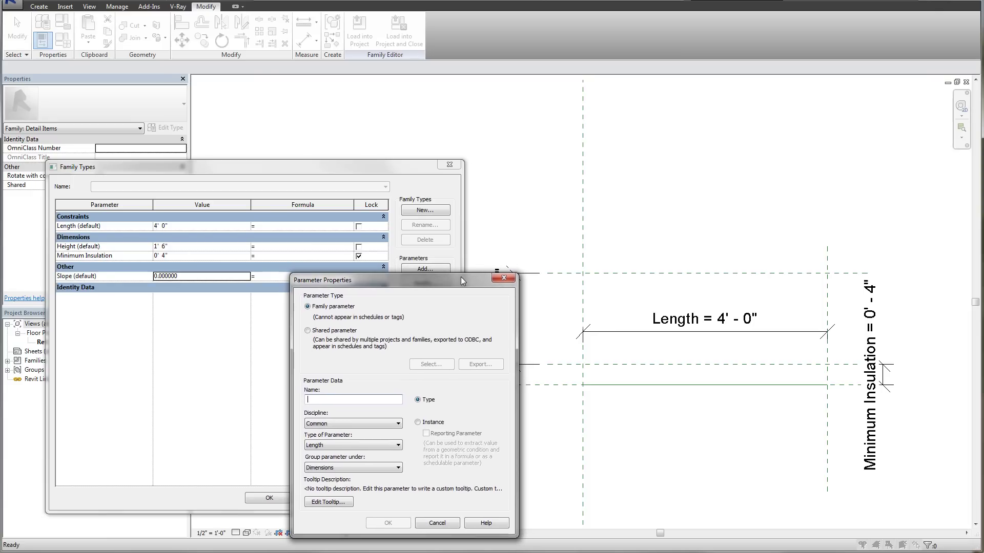
pyautogui.click(326, 399)
pyautogui.write('Angle')
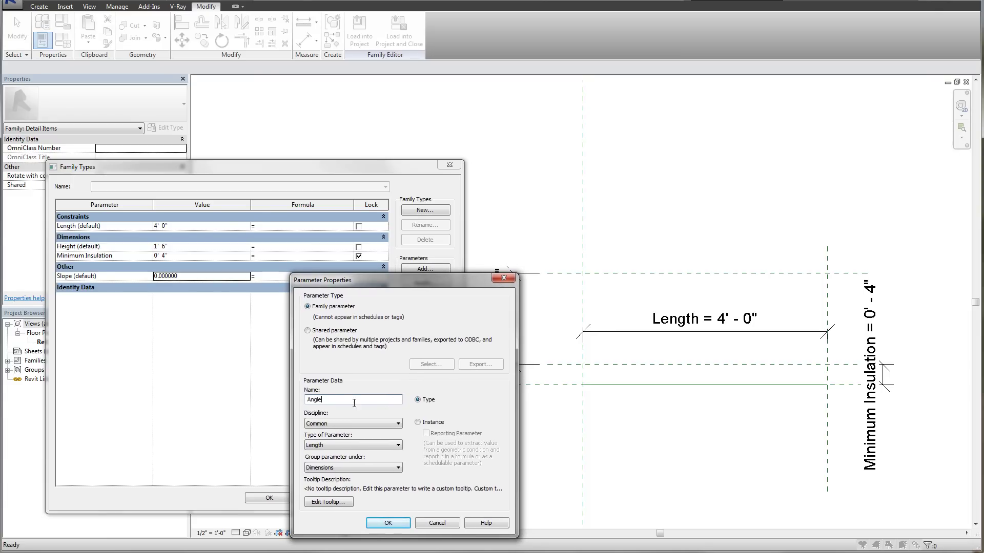
pyautogui.click(418, 423)
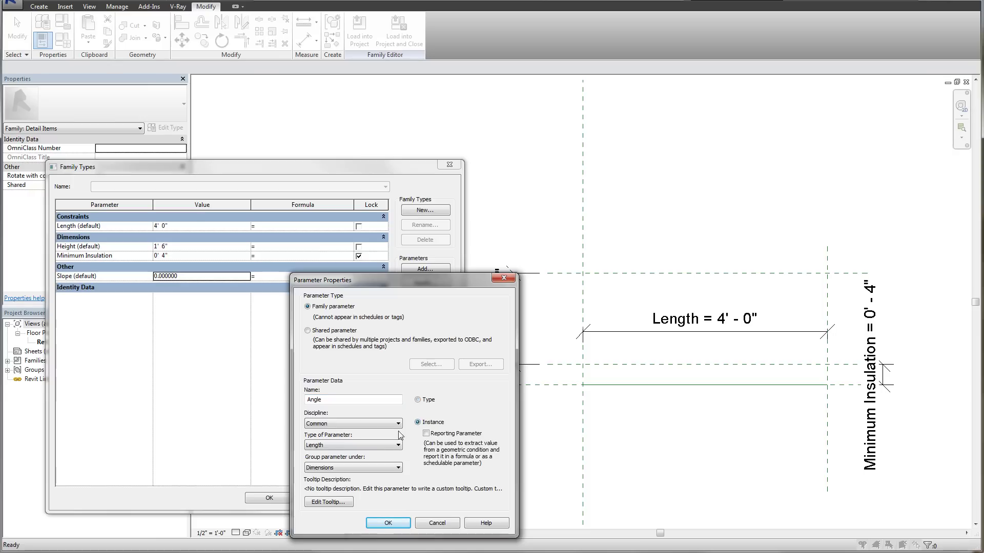
pyautogui.click(381, 445)
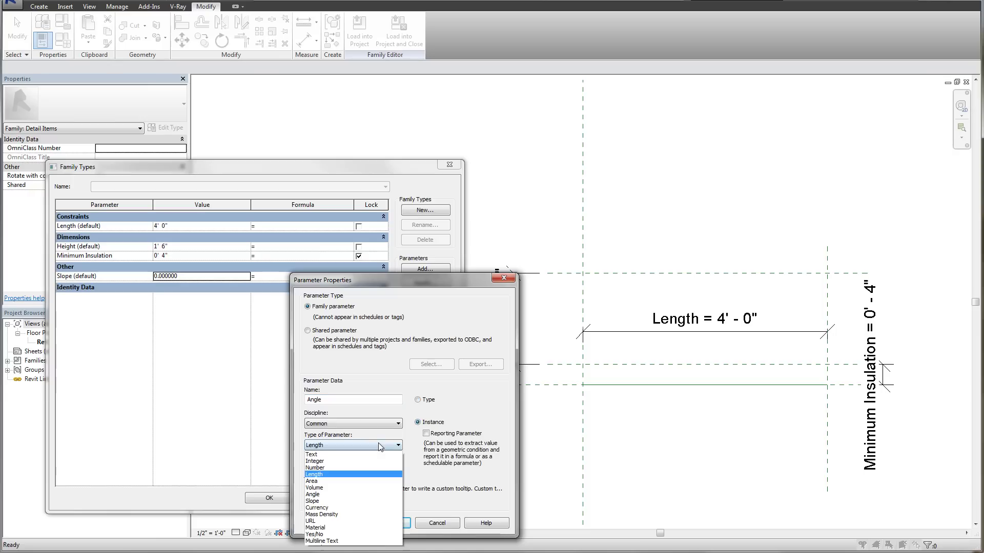
pyautogui.click(357, 493)
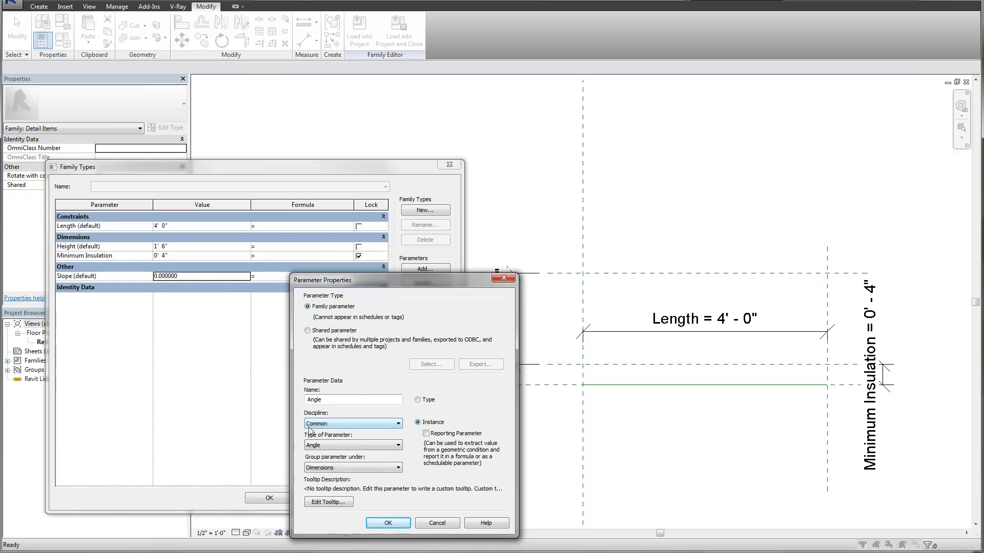
pyautogui.click(325, 424)
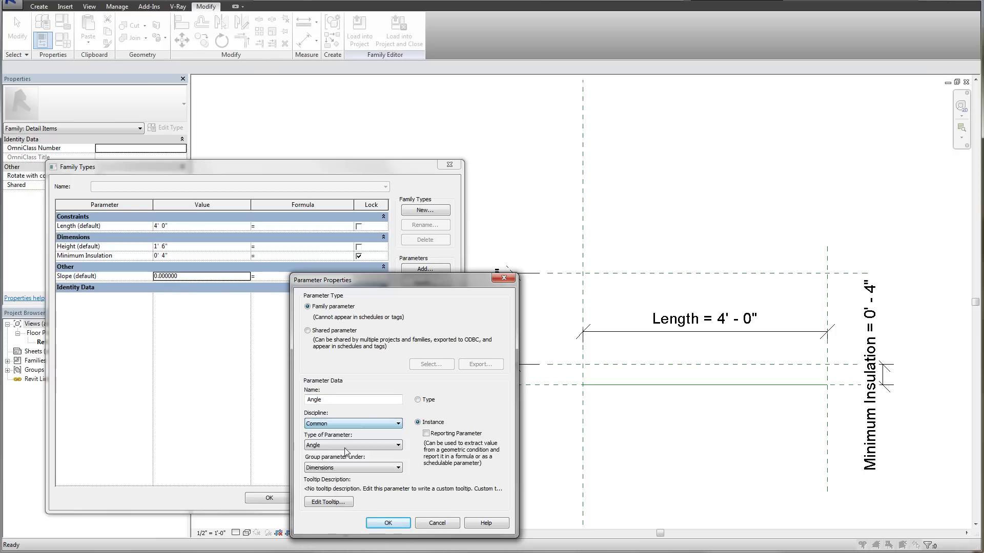
pyautogui.click(337, 468)
pyautogui.click(337, 468)
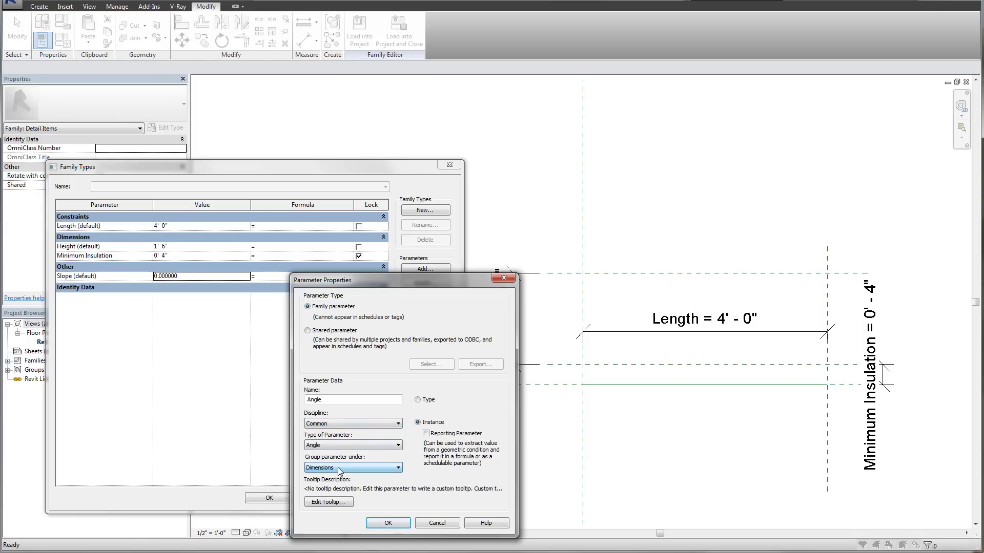
pyautogui.click(389, 523)
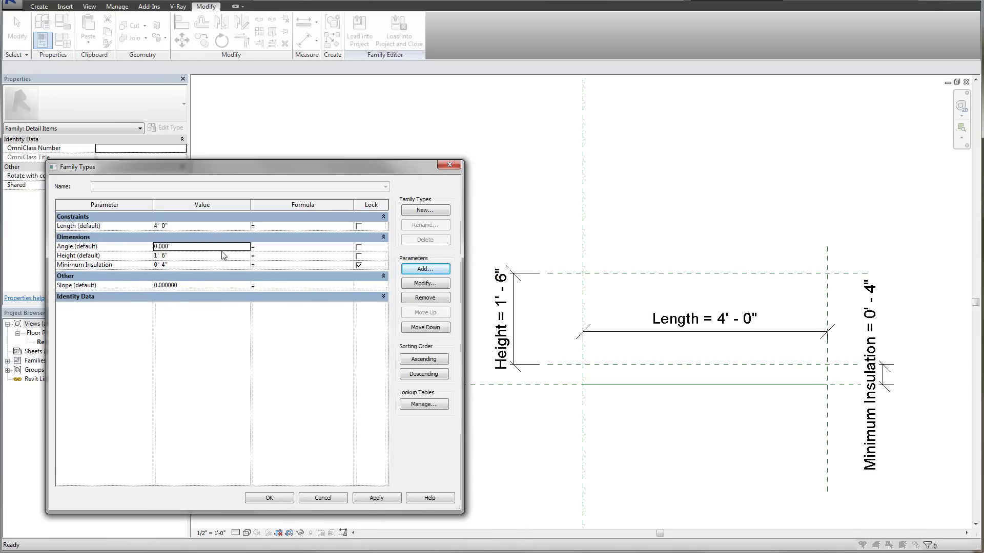
# Give the Angle parameter the formula atan(Slope / 12).
pyautogui.click(288, 246)
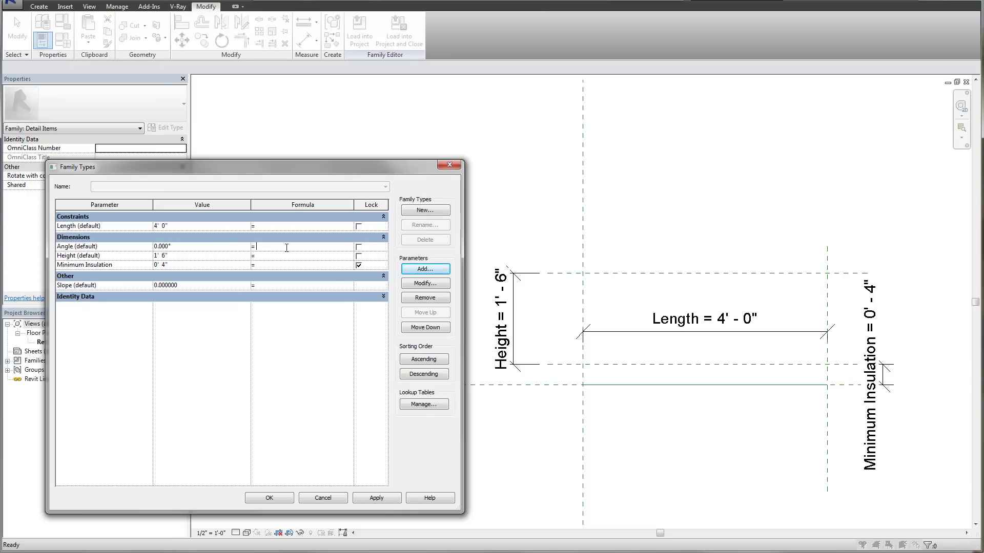
pyautogui.click(192, 285)
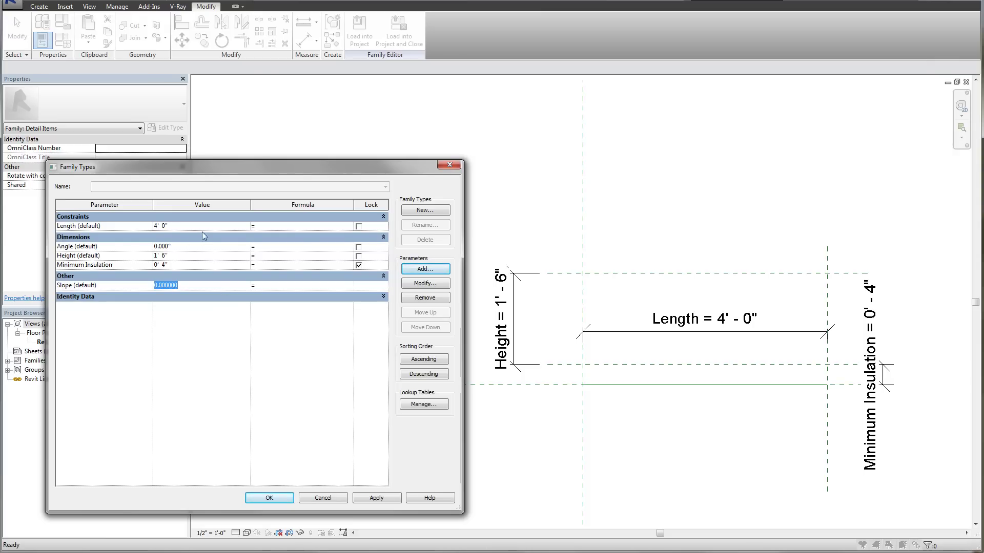
pyautogui.moveTo(201, 169); pyautogui.dragTo(183, 180)
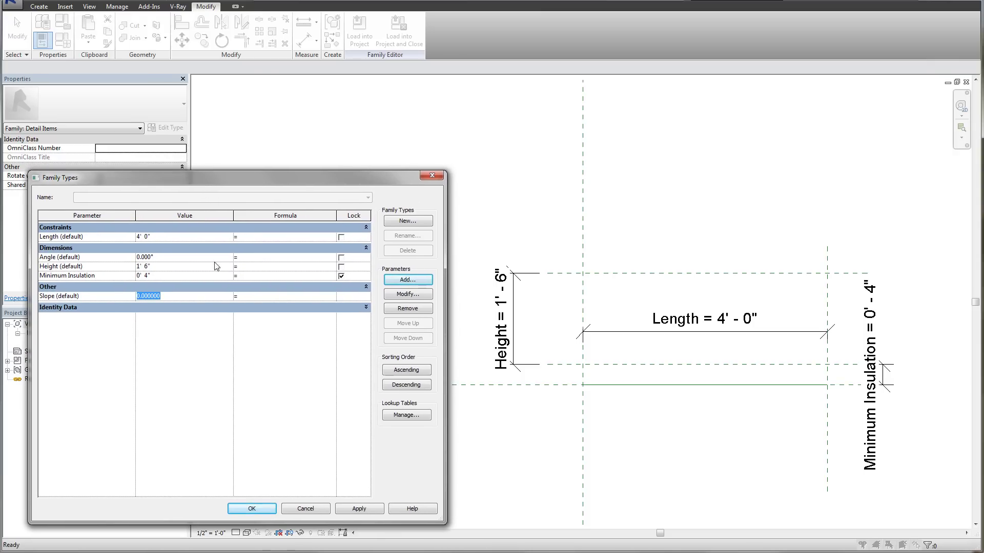
pyautogui.click(263, 258)
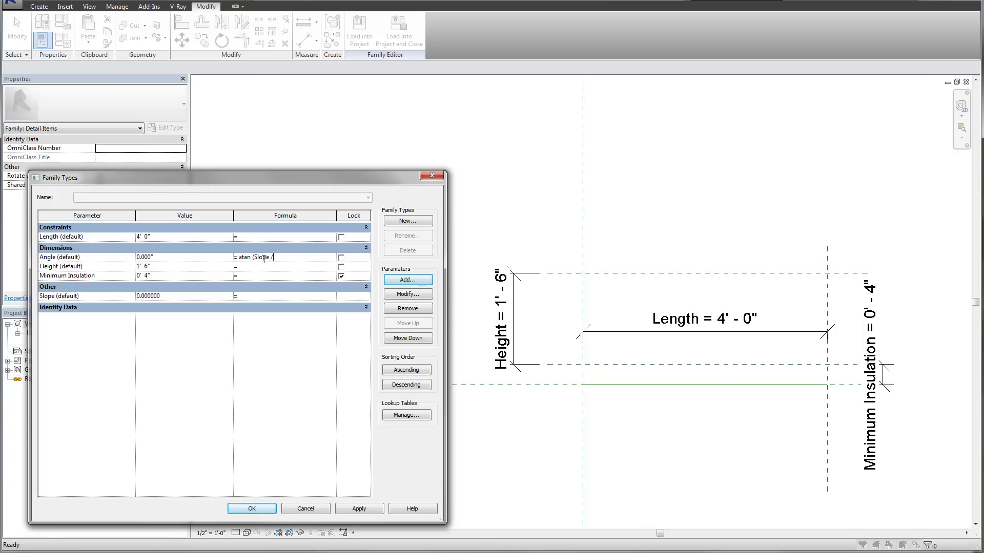
pyautogui.click(264, 267)
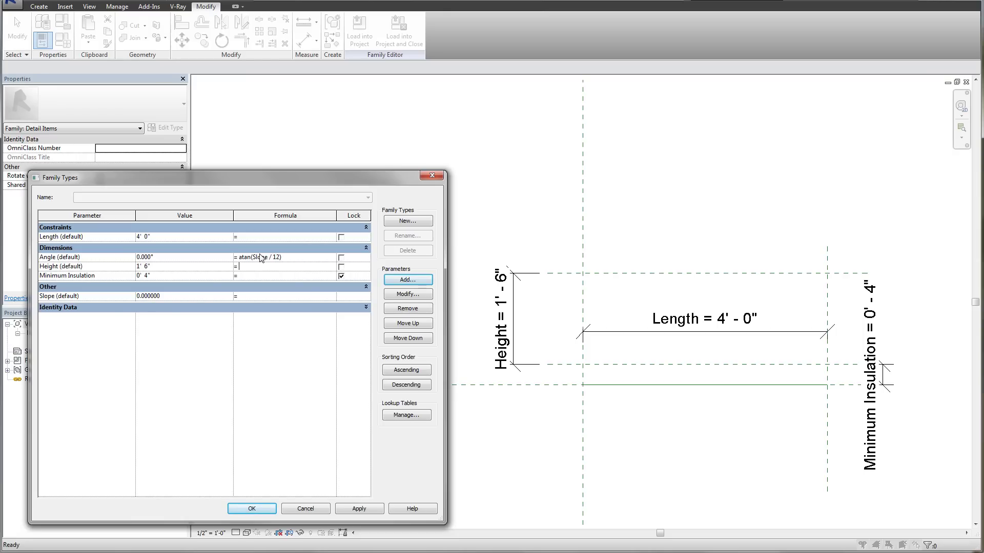
# Set the Slope parameter's value to 2.
pyautogui.click(138, 297)
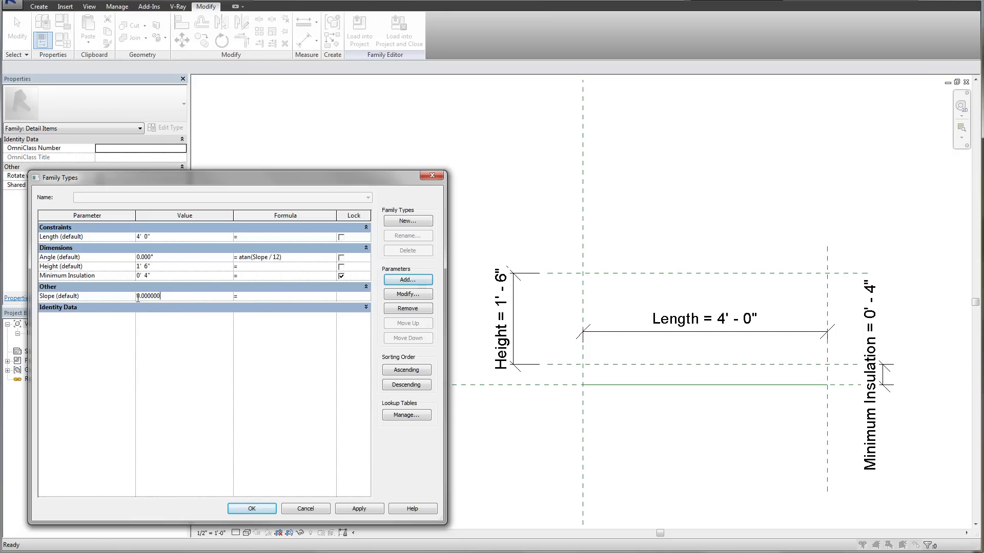
pyautogui.moveTo(185, 298); pyautogui.dragTo(102, 301)
pyautogui.write('2')
pyautogui.click(260, 297)
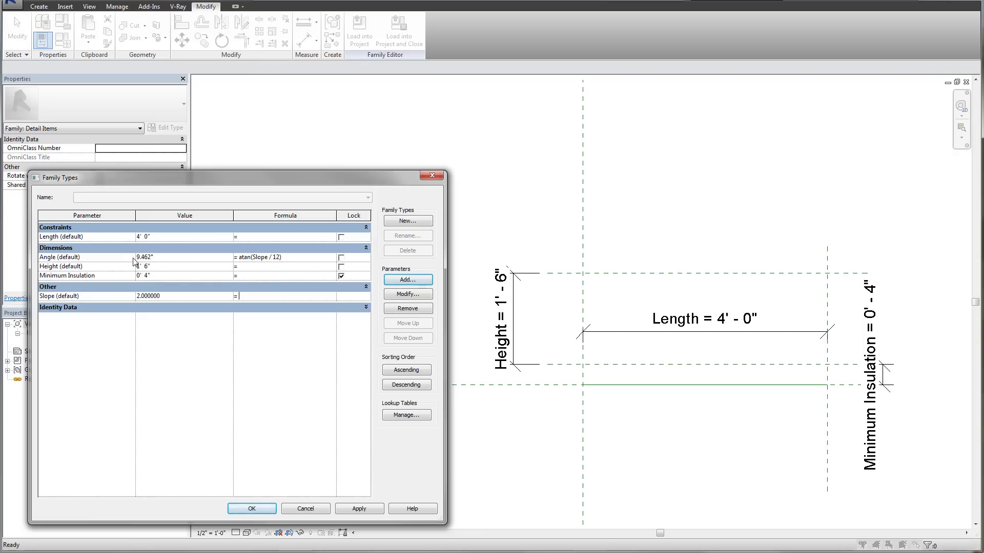
# Set the Slope parameter's value to 4.
pyautogui.click(176, 296)
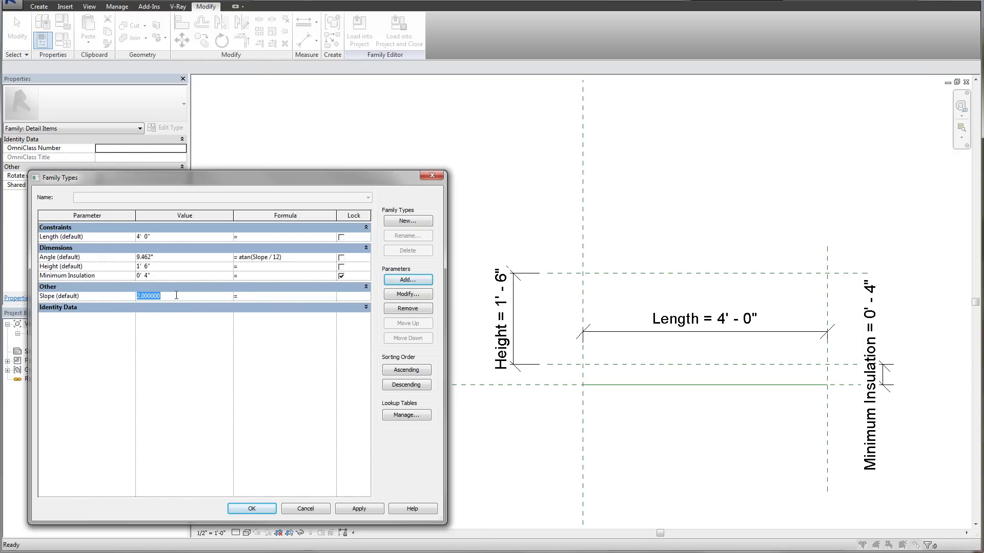
pyautogui.write('4')
pyautogui.click(255, 296)
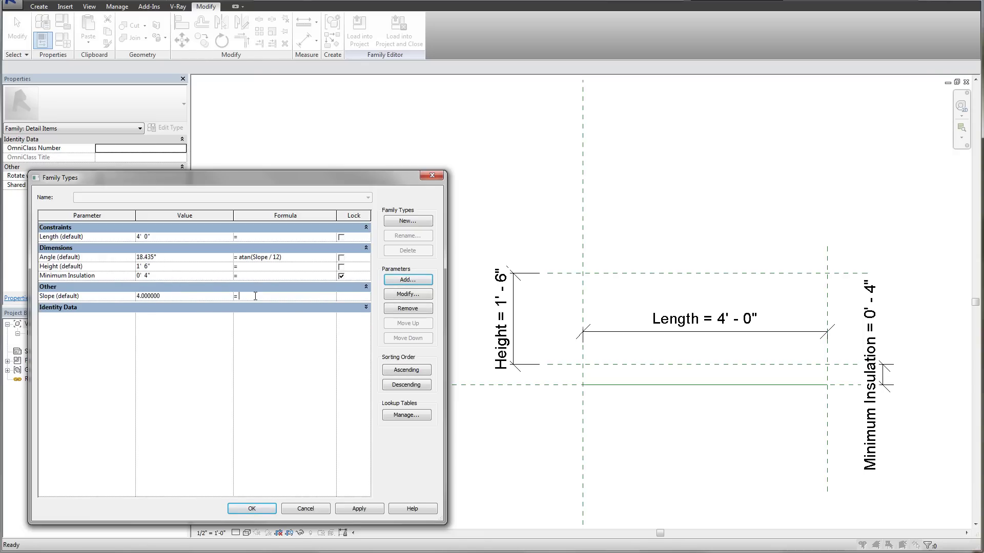
pyautogui.click(183, 296)
# Give the Height parameter the formula Length * tan(Angle) and apply the family type changes.
pyautogui.click(269, 267)
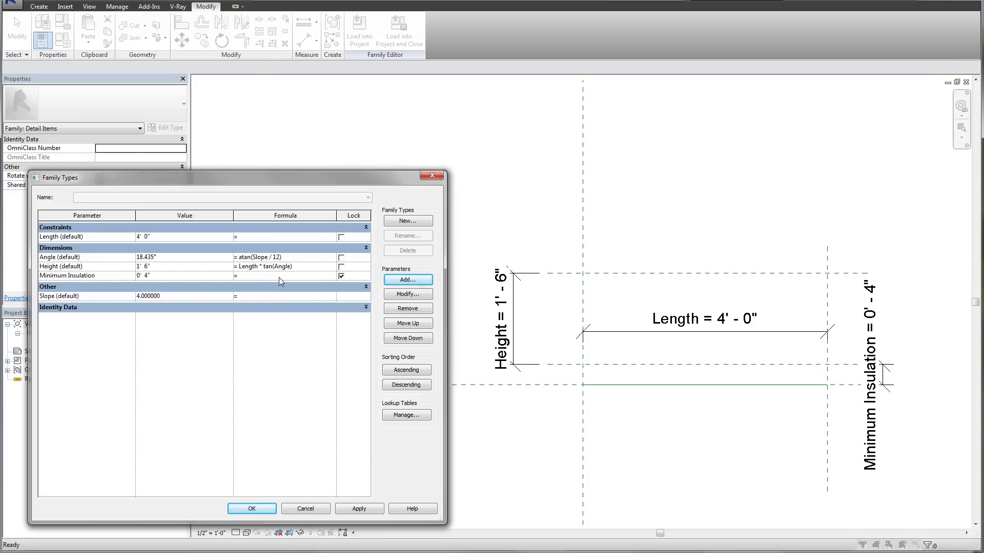
pyautogui.click(278, 278)
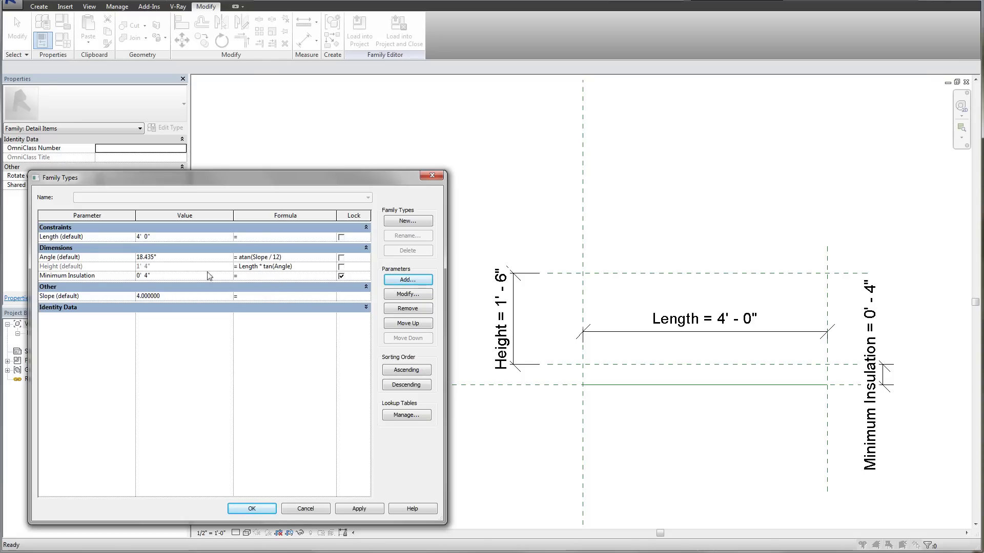
pyautogui.click(361, 507)
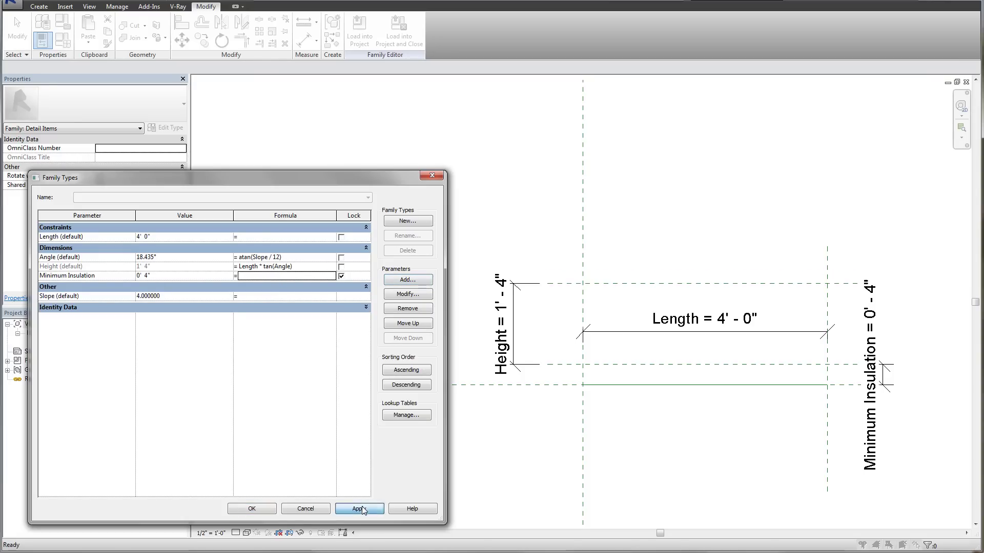
pyautogui.click(252, 509)
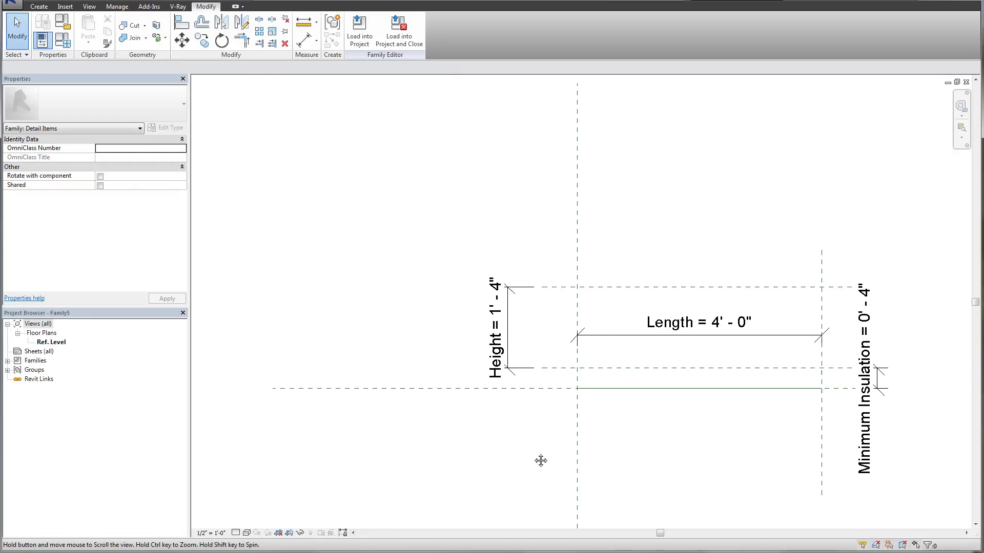
# Move the Right reference plane inward to shorten the Length to about 2' 9".
pyautogui.click(742, 447)
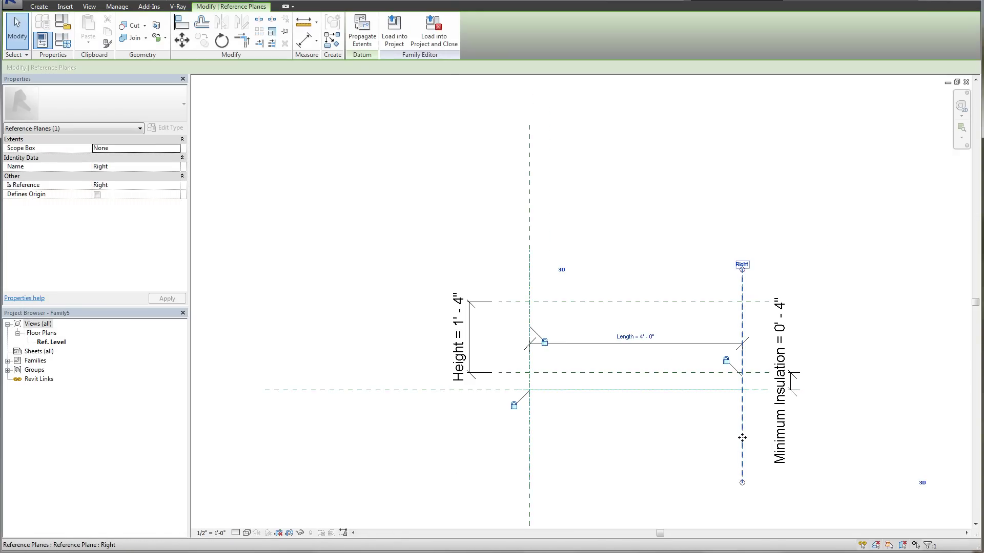
pyautogui.moveTo(742, 437); pyautogui.dragTo(676, 438)
pyautogui.click(632, 443)
pyautogui.scroll(2, 629, 441)
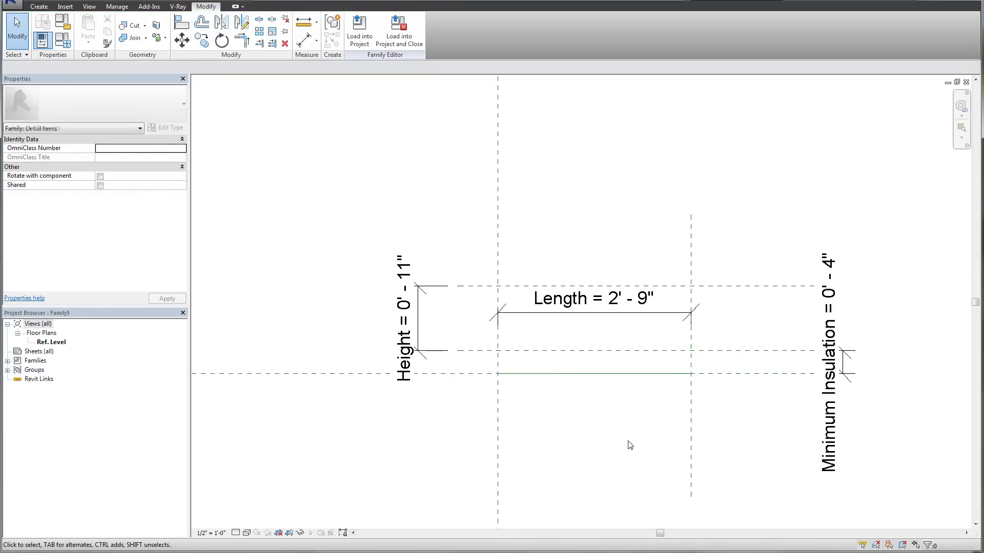
pyautogui.scroll(-1, 622, 430)
# Draw a sloped reference line from the Minimum Insulation plane's intersection with the Right plane to the upper Height plane's intersection with the left plane.
pyautogui.click(40, 7)
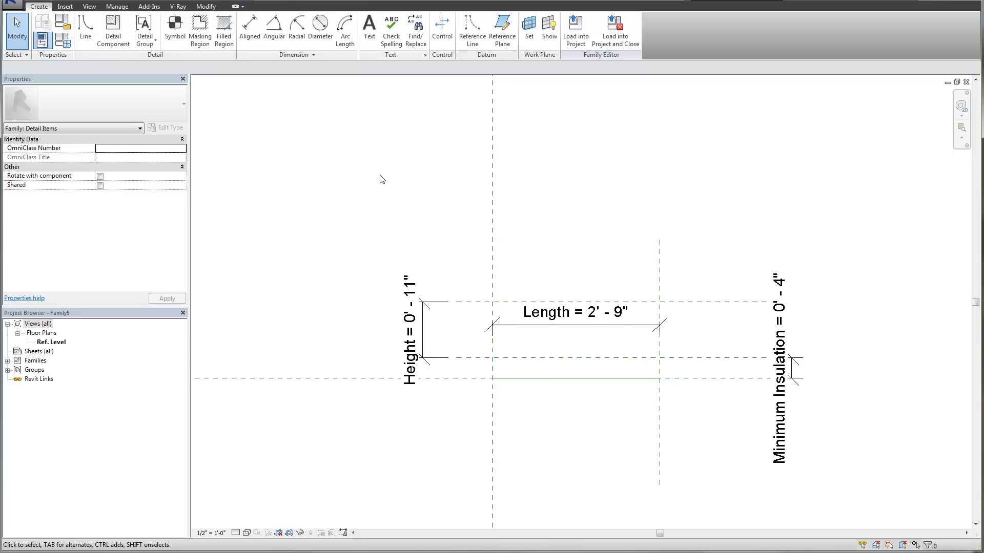
pyautogui.moveTo(380, 178); pyautogui.dragTo(382, 187, button='middle')
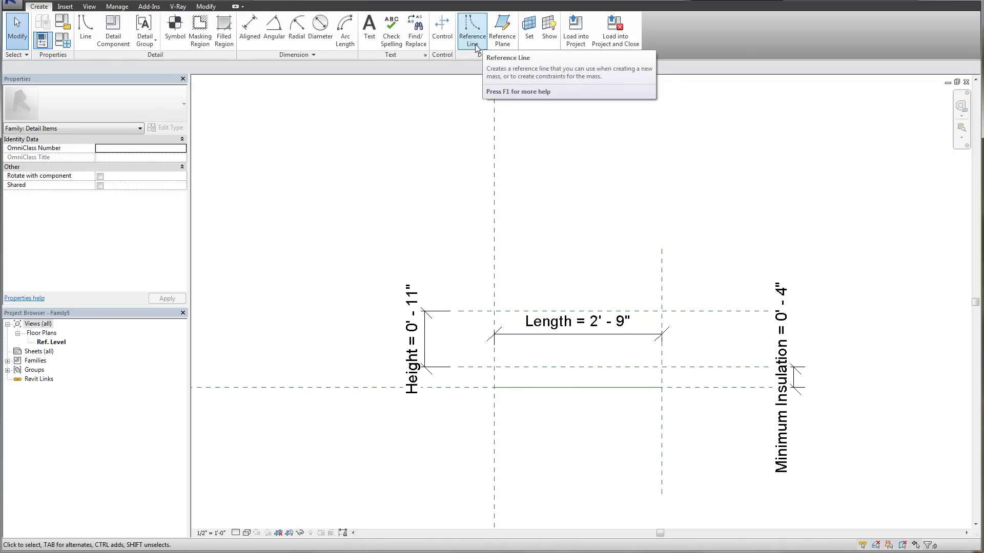
pyautogui.click(474, 42)
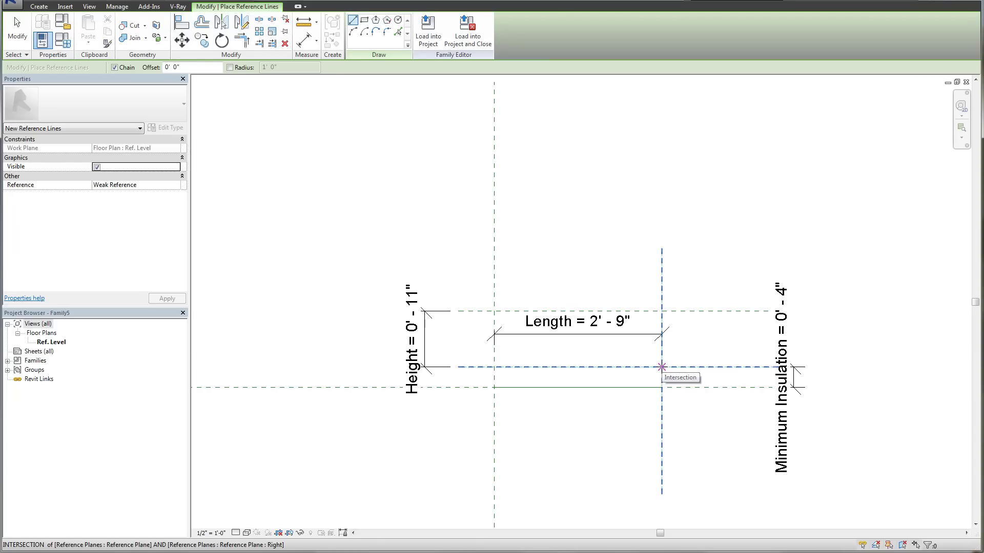
pyautogui.click(662, 366)
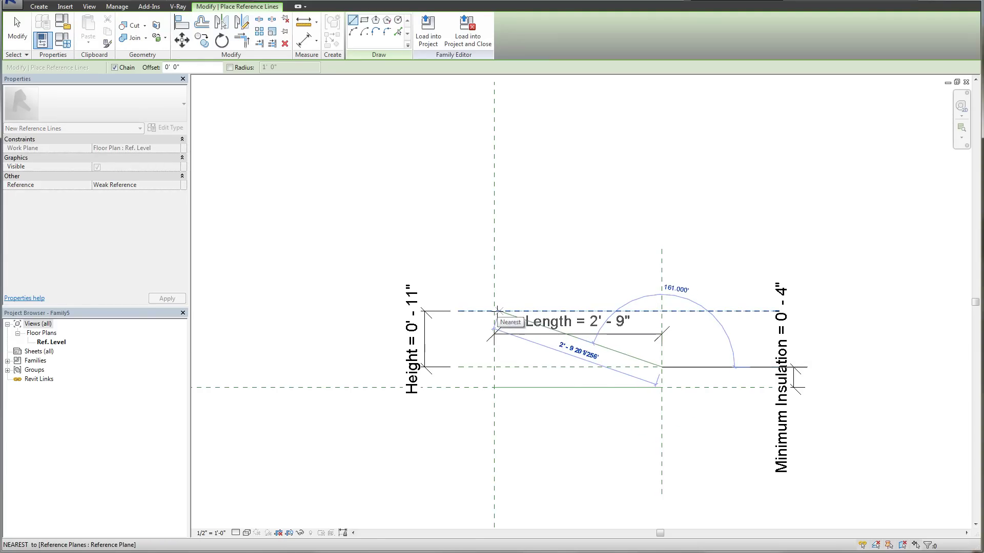
pyautogui.click(494, 311)
pyautogui.press('Escape')
pyautogui.press('Escape')
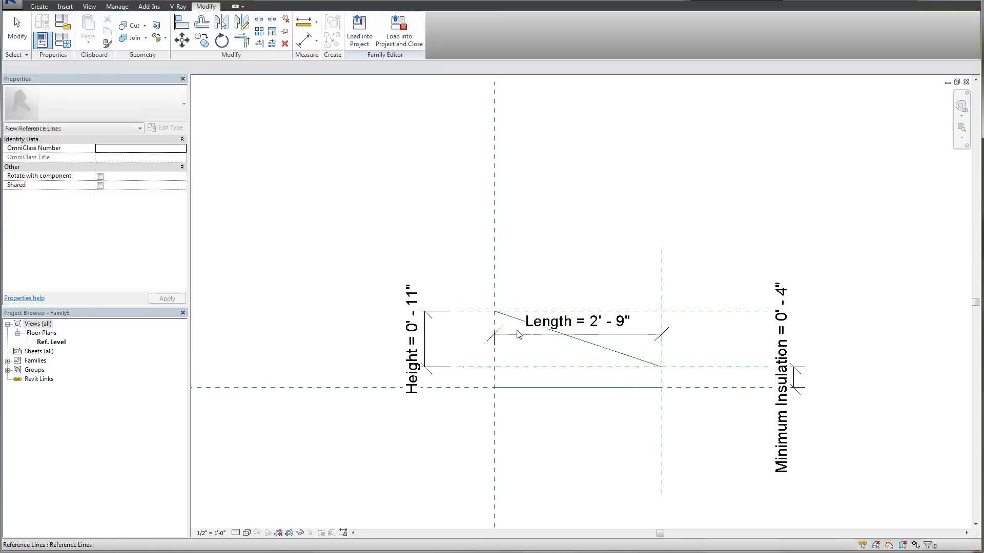
# Move the Length dimension up, clear of the sloped reference line.
pyautogui.moveTo(571, 392); pyautogui.dragTo(644, 369, button='middle')
pyautogui.scroll(1, 680, 323)
pyautogui.click(714, 308)
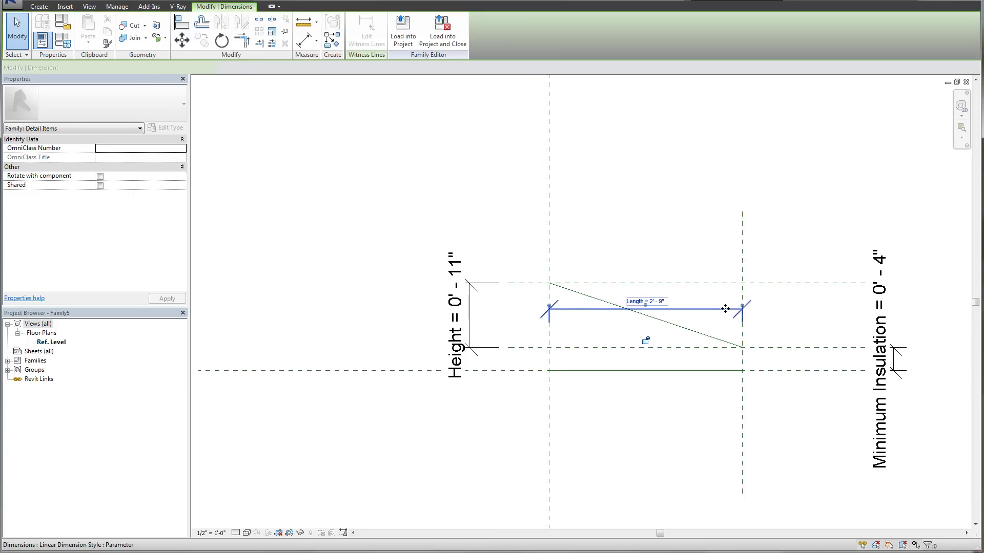
pyautogui.moveTo(724, 309); pyautogui.dragTo(723, 153)
pyautogui.click(808, 185)
pyautogui.scroll(-1, 776, 216)
pyautogui.moveTo(776, 216); pyautogui.dragTo(628, 265, button='middle')
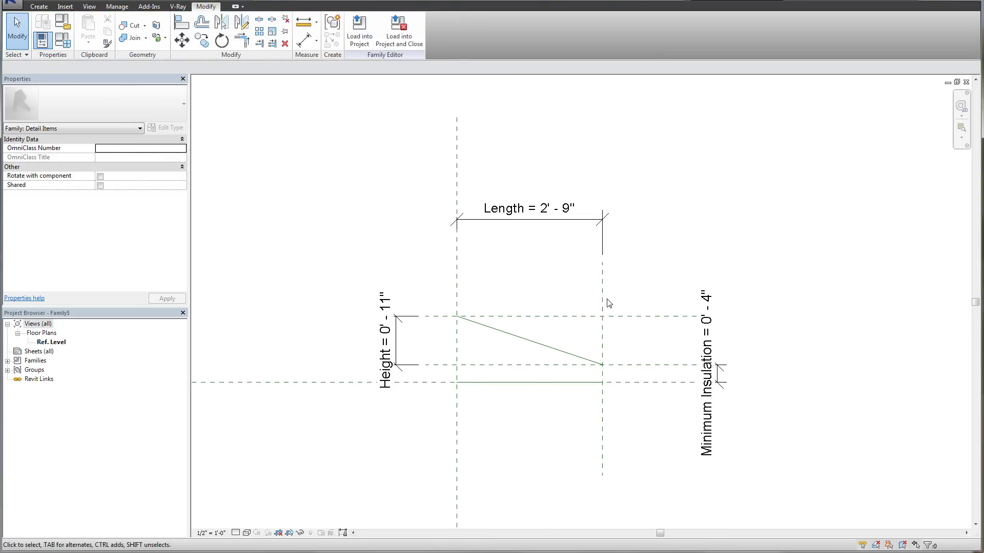
# Move the Right reference plane outward to lengthen the Length to about 3' 5".
pyautogui.moveTo(602, 290); pyautogui.dragTo(640, 284)
pyautogui.moveTo(417, 450); pyautogui.dragTo(539, 445, button='middle')
pyautogui.scroll(1, 509, 442)
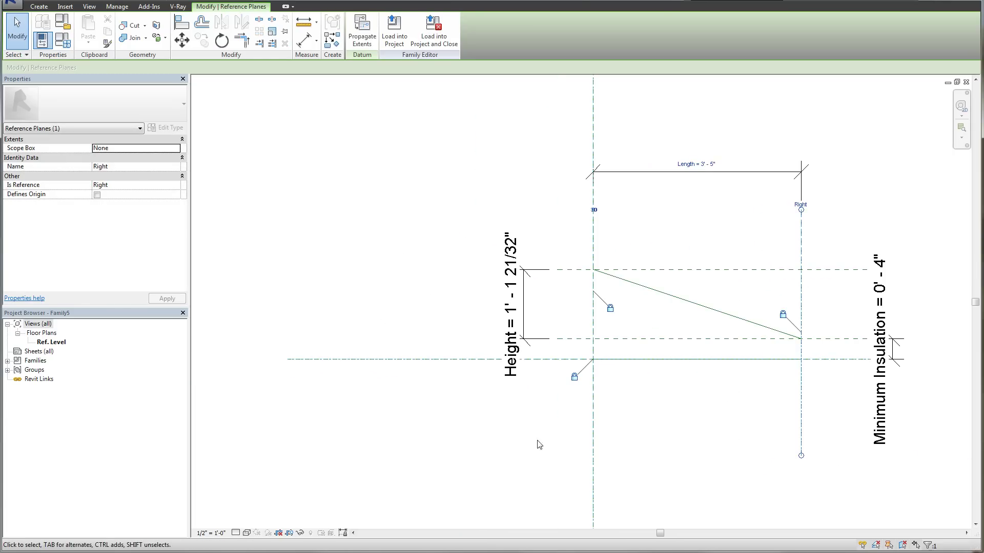
pyautogui.click(393, 262)
# Set the Slope parameter's value to 6 and apply it to flex the sloped line.
pyautogui.click(63, 40)
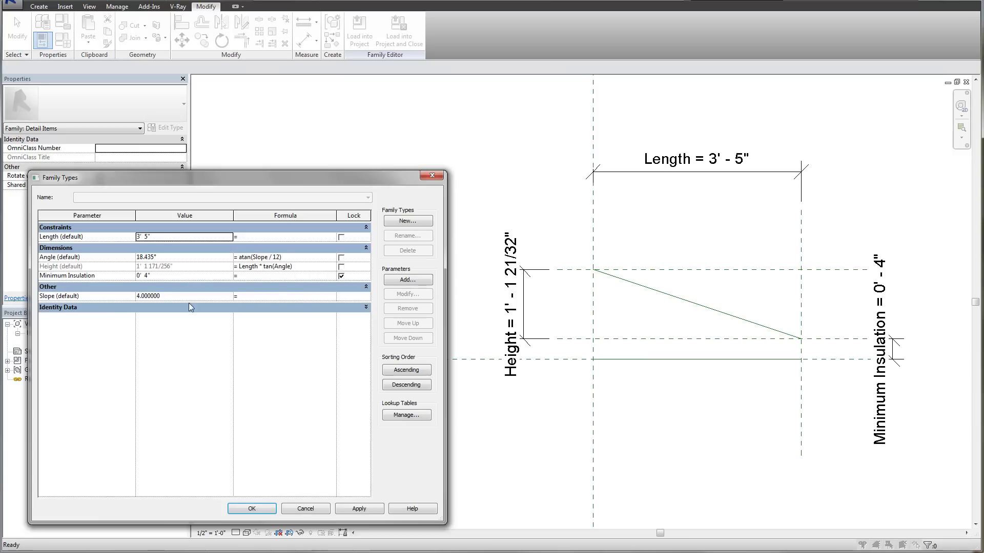
pyautogui.click(173, 295)
pyautogui.write('6')
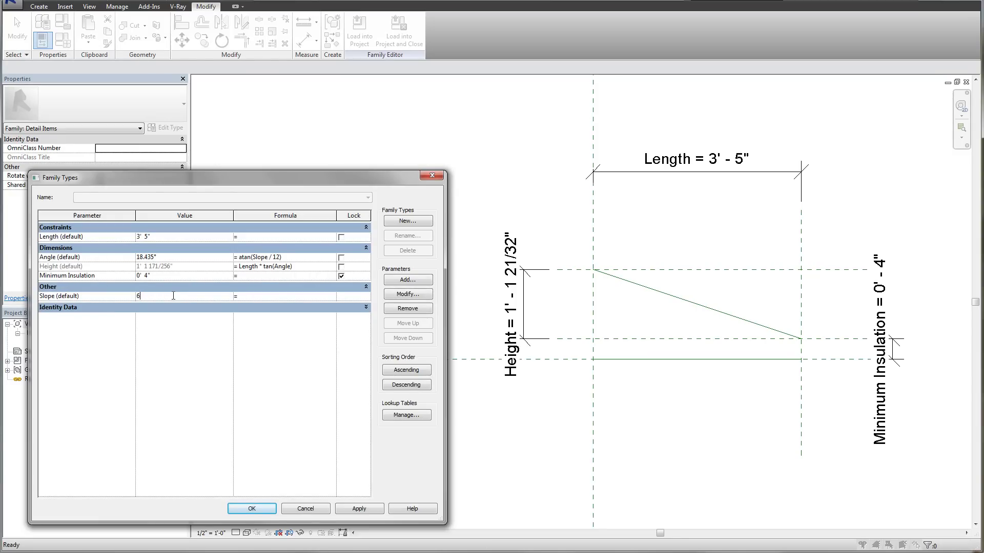
pyautogui.click(360, 509)
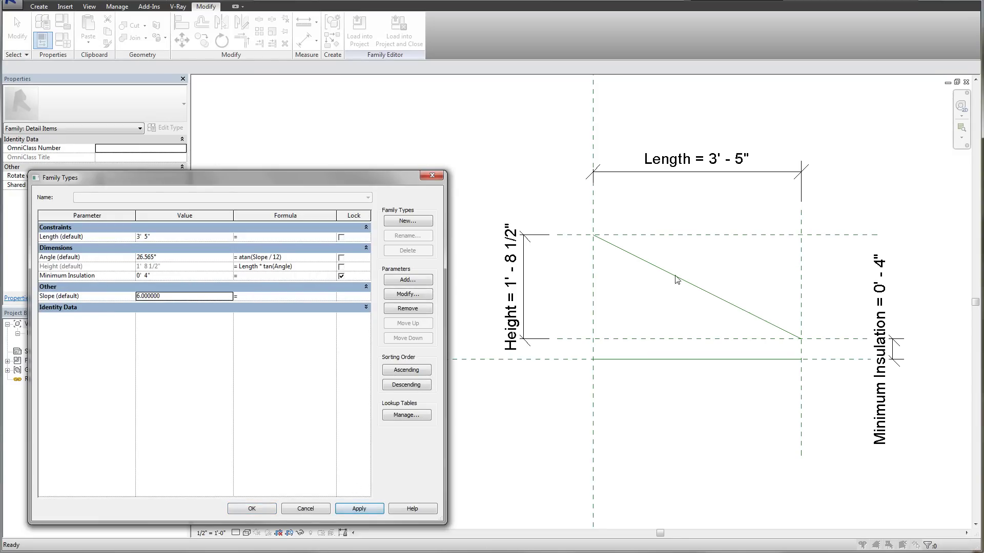
# Set the Slope parameter's value to 0.5, apply it and close the family types.
pyautogui.click(202, 296)
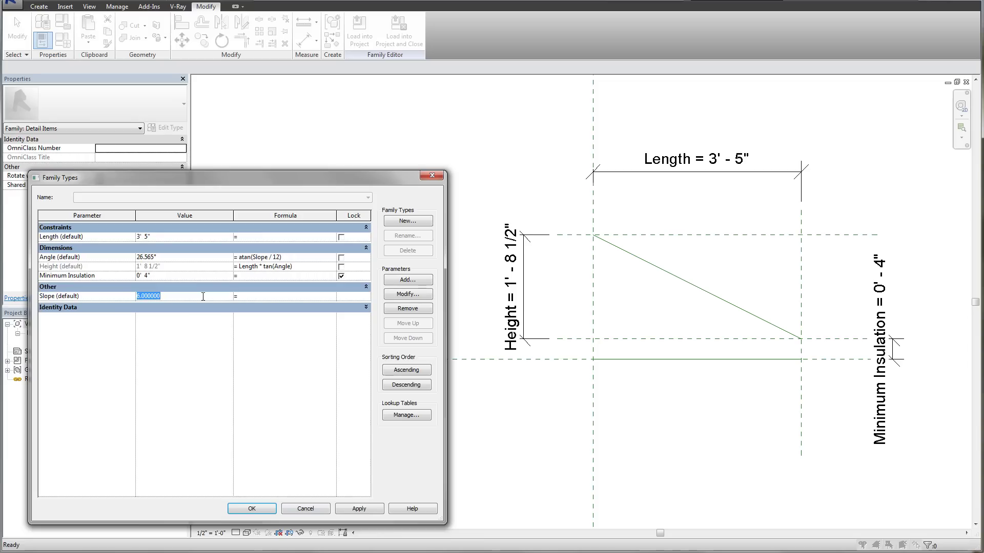
pyautogui.write('0.5')
pyautogui.click(367, 514)
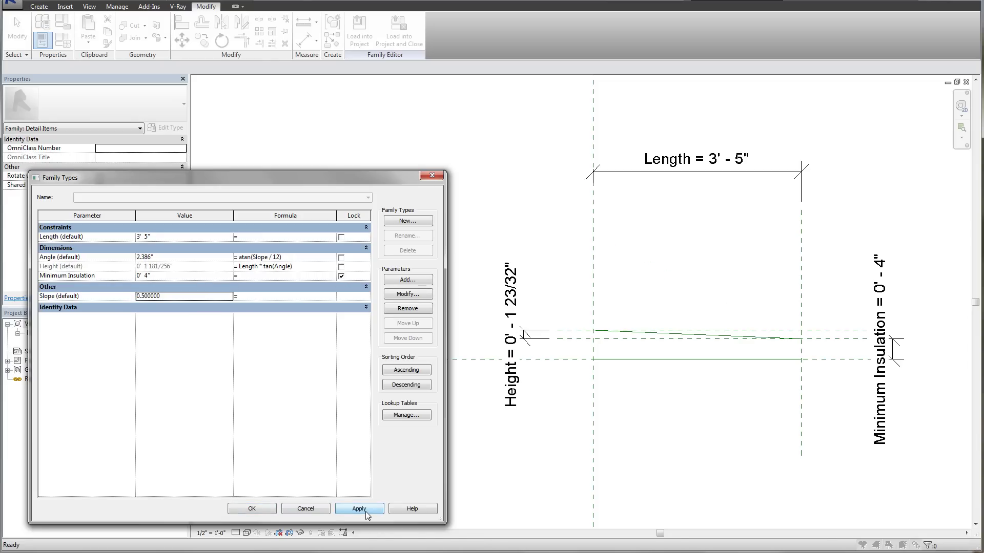
pyautogui.click(250, 514)
# Move the Right reference plane slightly inward so the Length is about 3' 2".
pyautogui.scroll(-2, 461, 395)
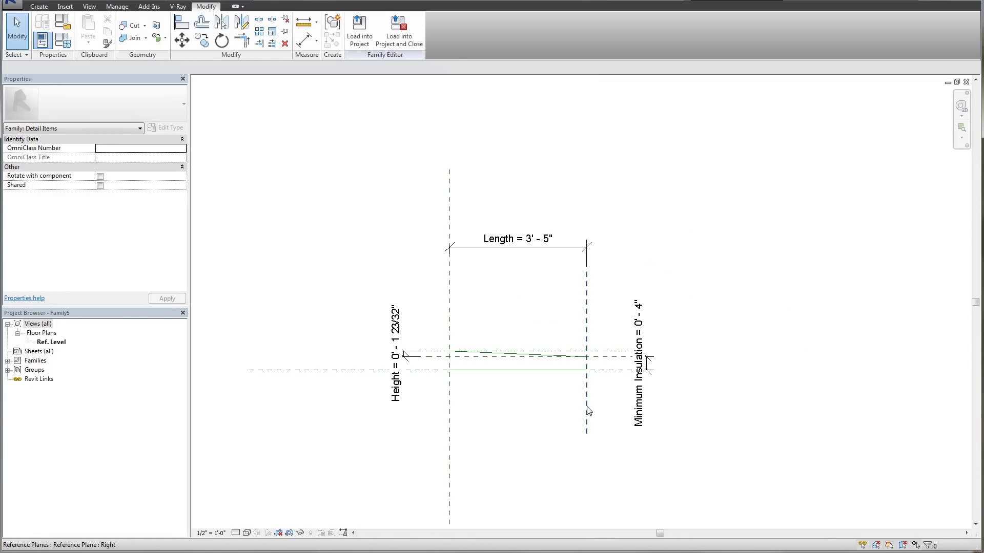
pyautogui.moveTo(588, 409)
pyautogui.mouseDown()
pyautogui.moveTo(894, 403)
pyautogui.moveTo(532, 408)
pyautogui.moveTo(843, 410)
pyautogui.moveTo(545, 410)
pyautogui.moveTo(576, 408)
pyautogui.mouseUp()
pyautogui.click(527, 404)
pyautogui.scroll(2, 527, 404)
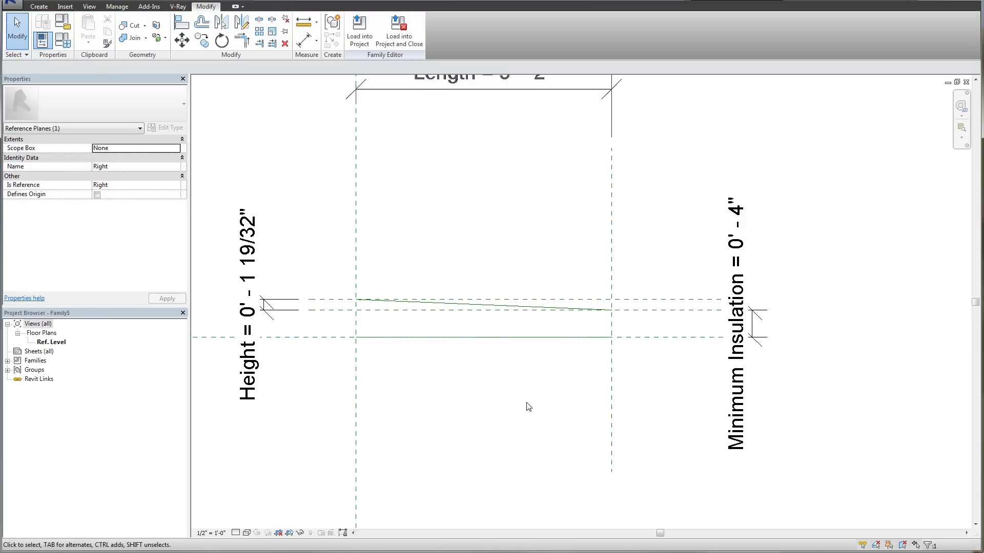
pyautogui.moveTo(527, 403); pyautogui.dragTo(616, 401, button='middle')
pyautogui.scroll(-1, 618, 392)
pyautogui.moveTo(355, 394); pyautogui.dragTo(359, 397, button='middle')
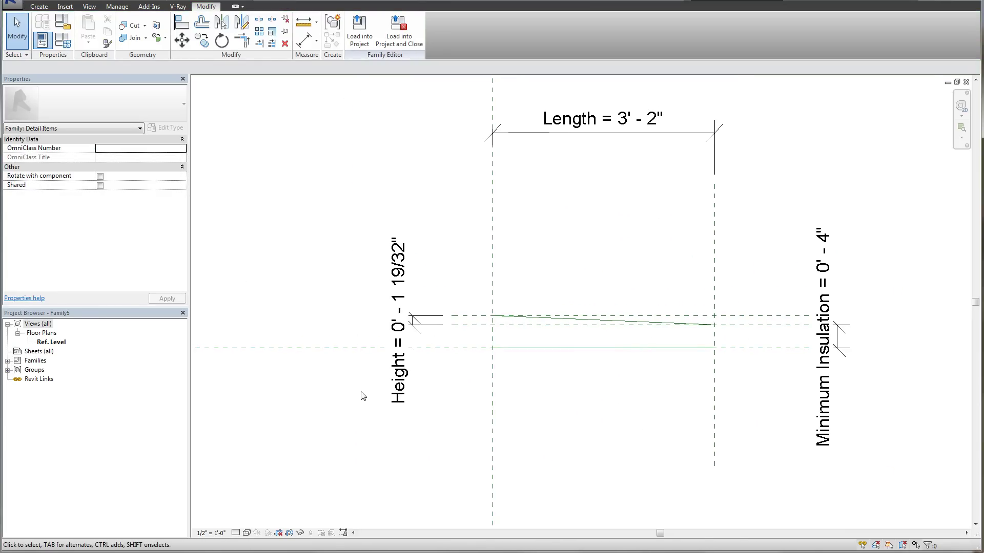
# Start a filled region and create locked boundary lines from the sloped reference line, the left and Right reference planes and the base line.
pyautogui.click(38, 6)
pyautogui.click(223, 37)
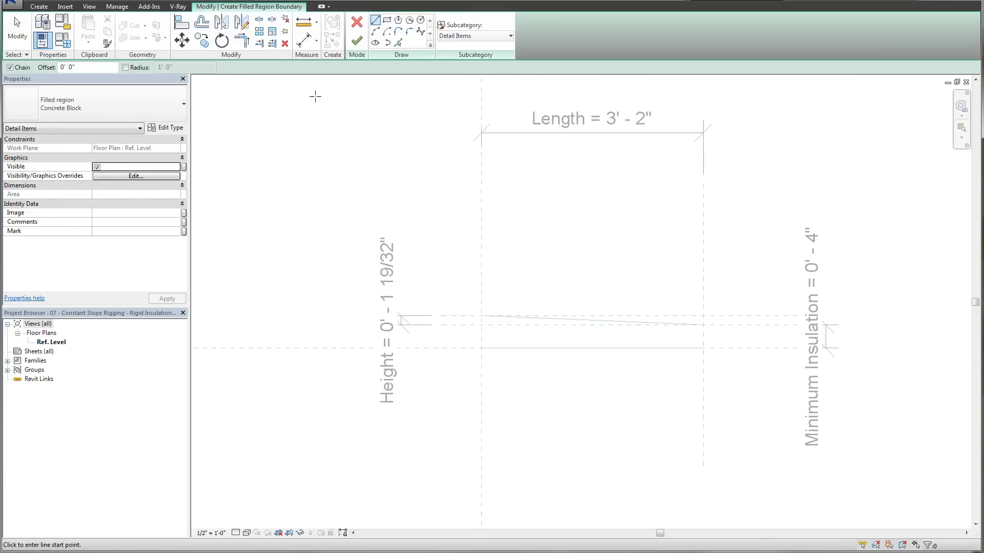
pyautogui.moveTo(503, 158); pyautogui.dragTo(408, 123, button='middle')
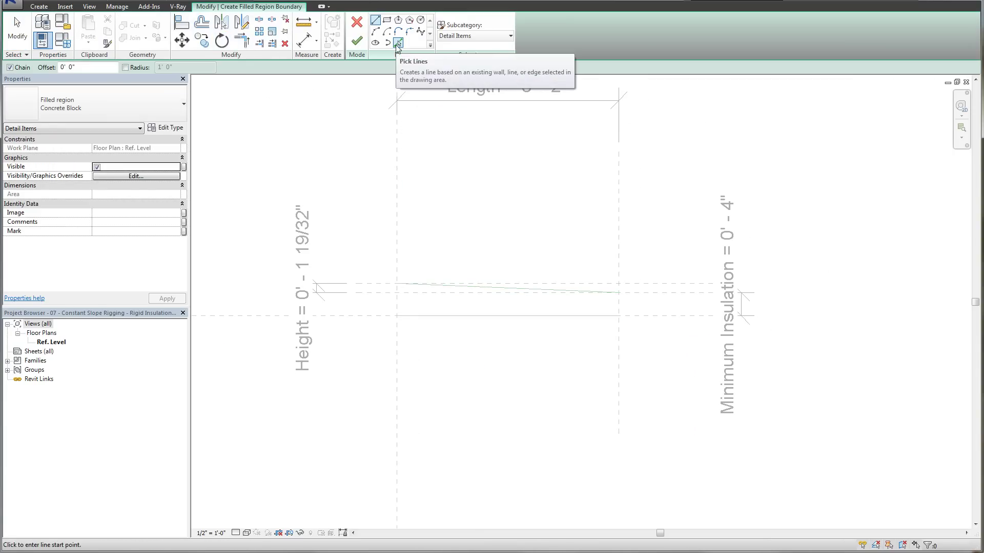
pyautogui.click(398, 44)
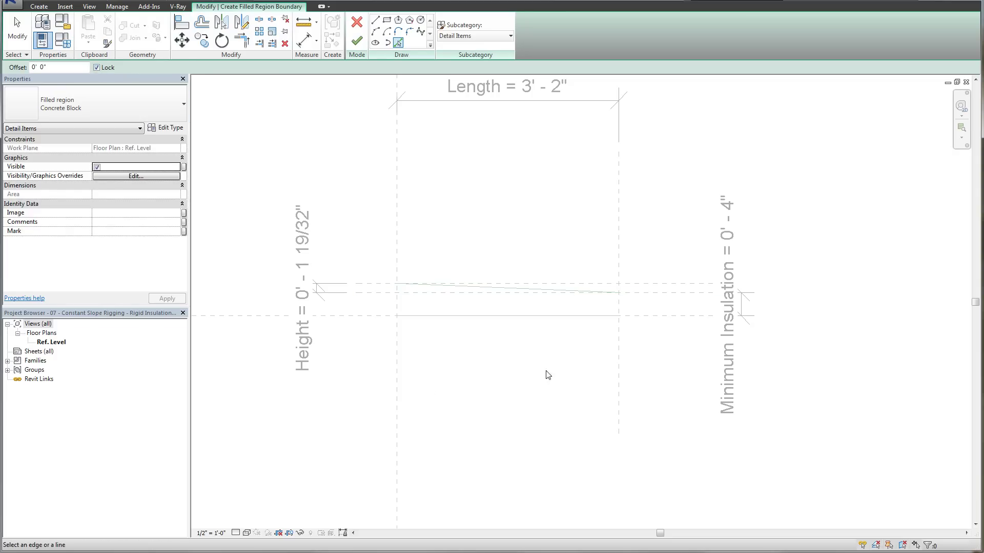
pyautogui.scroll(3, 551, 369)
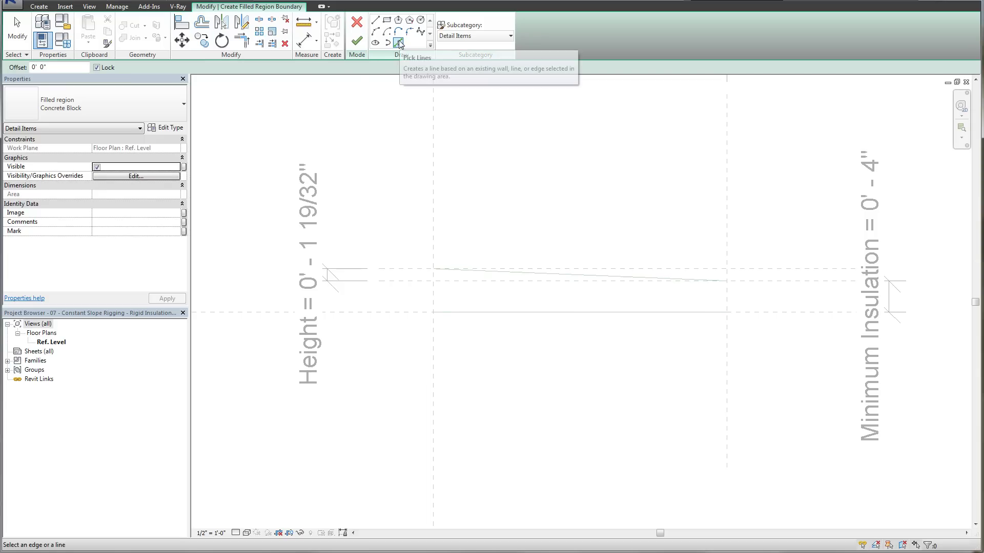
pyautogui.click(587, 278)
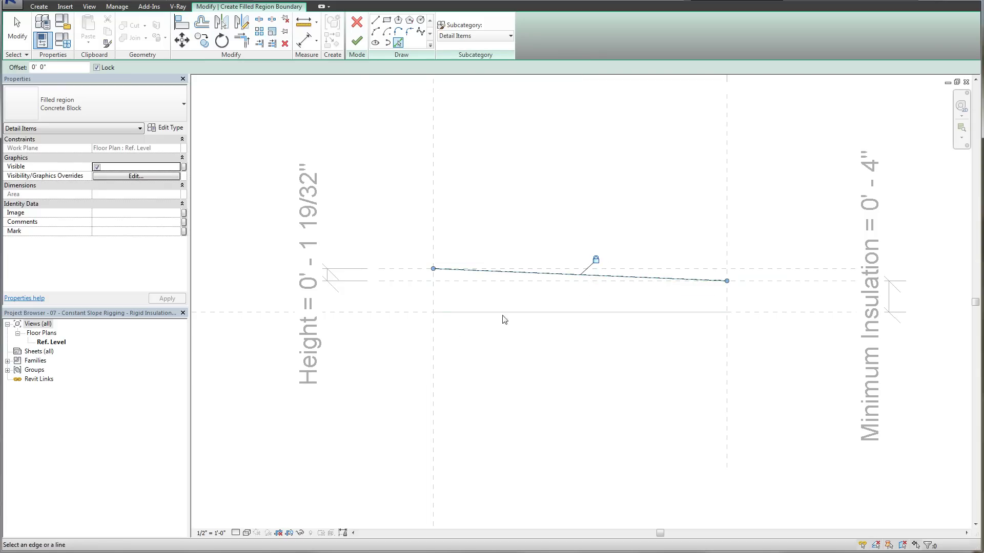
pyautogui.click(437, 344)
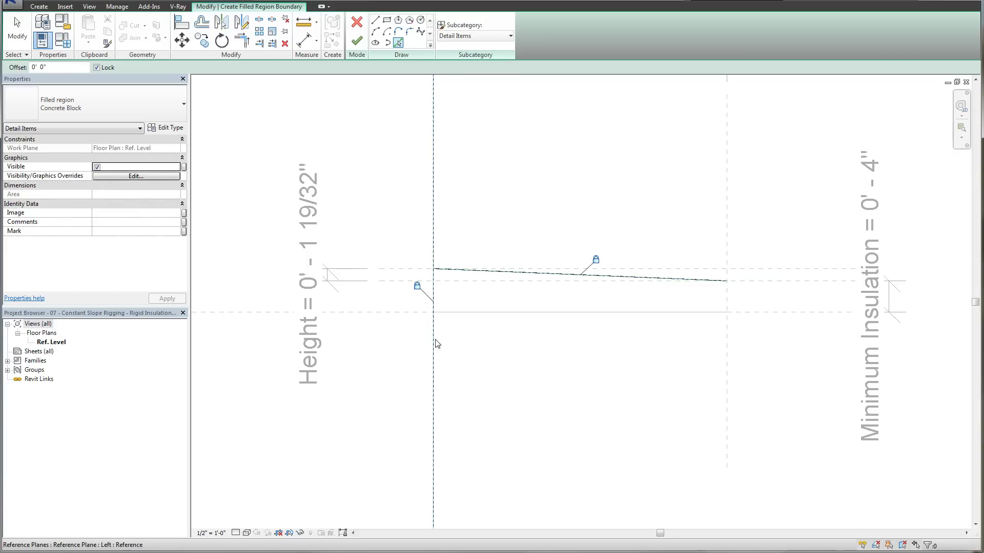
pyautogui.click(728, 356)
pyautogui.click(618, 319)
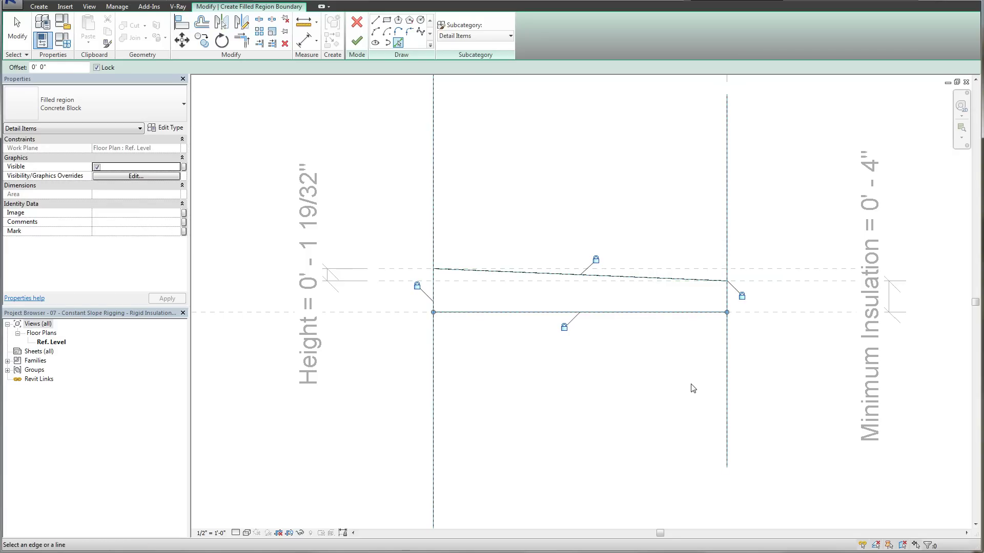
# Trim the filled region's boundary lines at their corners into a closed sloped outline.
pyautogui.press('Escape')
pyautogui.press('Escape')
pyautogui.press('t')
pyautogui.press('r')
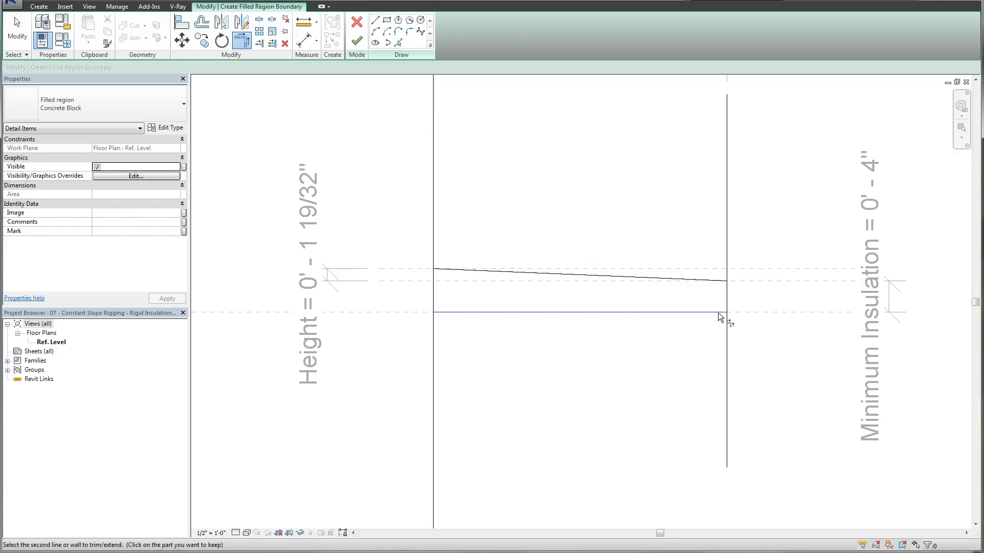
pyautogui.click(731, 298)
pyautogui.click(723, 280)
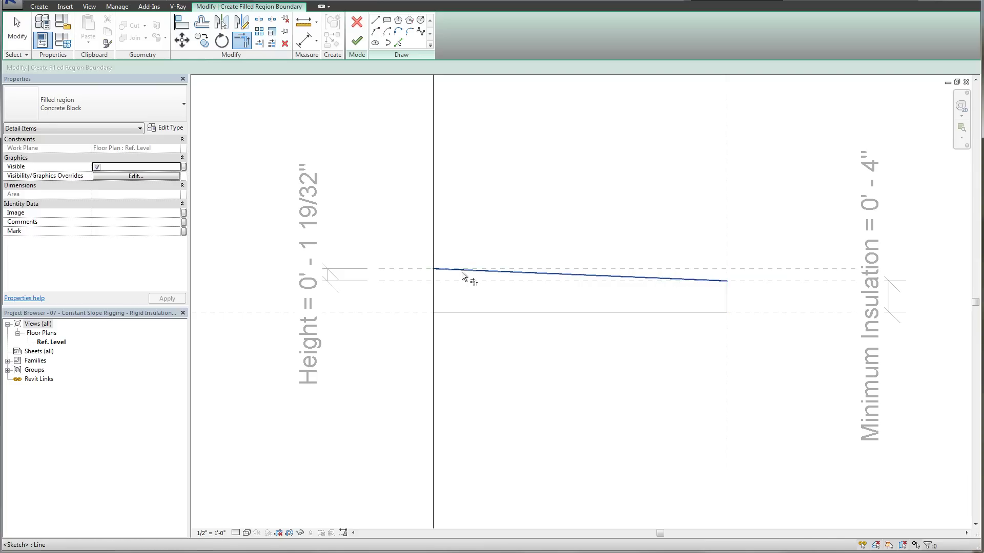
pyautogui.click(461, 272)
pyautogui.click(433, 283)
pyautogui.click(433, 281)
pyautogui.click(446, 312)
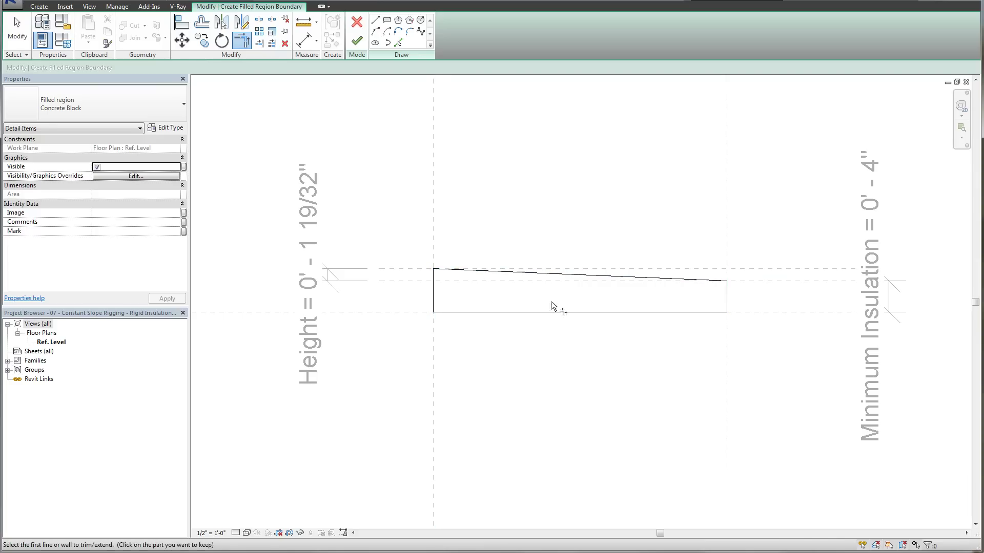
# Set the filled region's type to Rigid Insulation and finish the boundary sketch.
pyautogui.moveTo(497, 201); pyautogui.dragTo(490, 224, button='middle')
pyautogui.press('Escape')
pyautogui.click(115, 113)
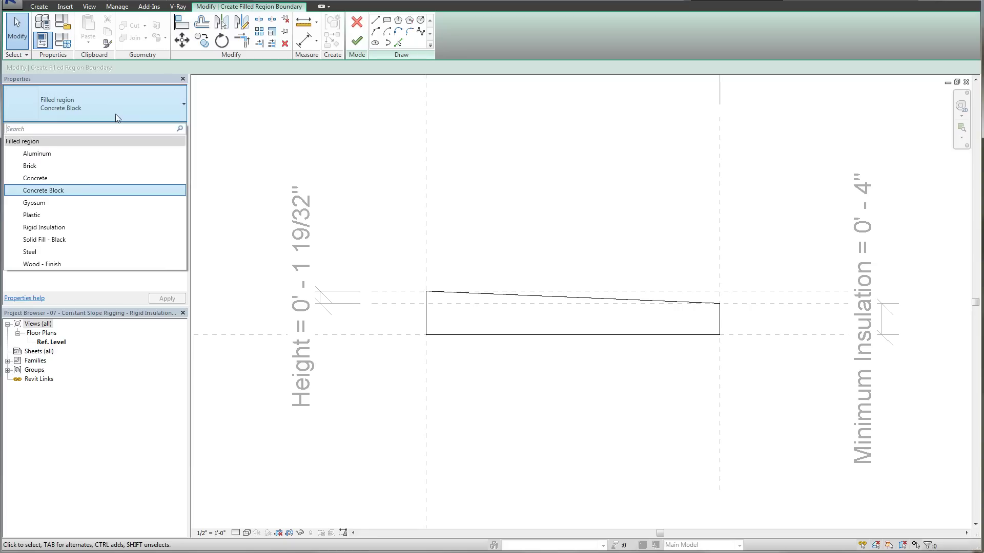
pyautogui.click(83, 226)
pyautogui.moveTo(362, 180)
pyautogui.mouseDown(button='middle')
pyautogui.moveTo(387, 165)
pyautogui.moveTo(438, 224)
pyautogui.mouseUp(button='middle')
pyautogui.click(350, 44)
pyautogui.click(384, 159)
# Move the Right reference plane outward so the Length is 3' 6" to flex the filled region.
pyautogui.scroll(-2, 384, 159)
pyautogui.scroll(-1, 440, 225)
pyautogui.click(648, 378)
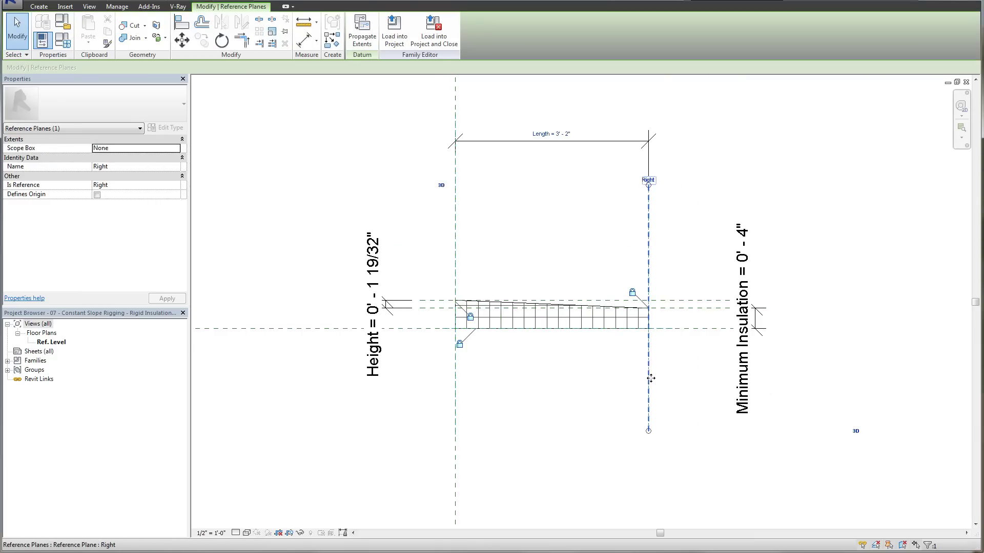
pyautogui.moveTo(649, 378)
pyautogui.mouseDown()
pyautogui.moveTo(937, 399)
pyautogui.moveTo(656, 388)
pyautogui.moveTo(864, 388)
pyautogui.moveTo(670, 379)
pyautogui.mouseUp()
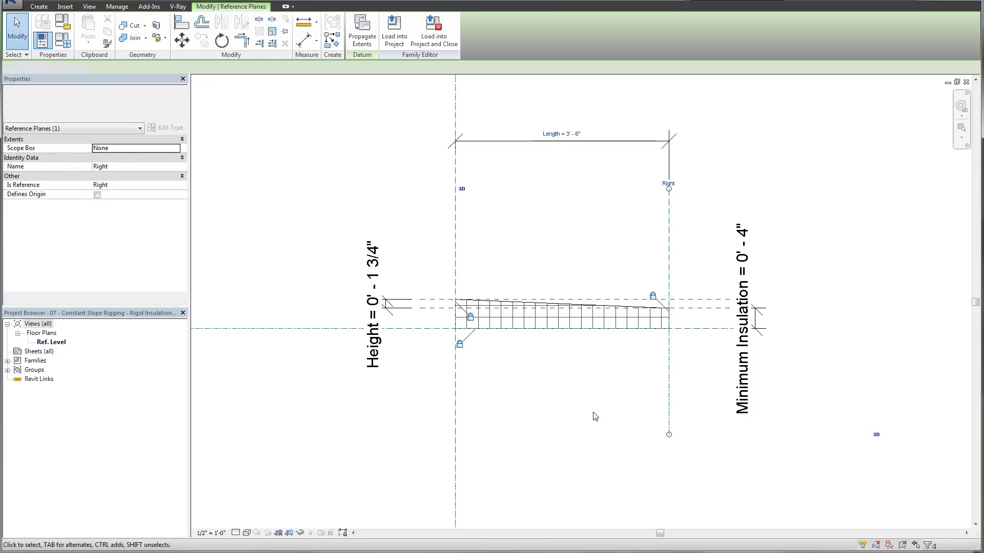
pyautogui.click(591, 412)
# Set the family's Slope parameter to 1.5 and apply it to the insulation profile.
pyautogui.moveTo(555, 406); pyautogui.dragTo(670, 424, button='middle')
pyautogui.scroll(1, 653, 389)
pyautogui.click(62, 40)
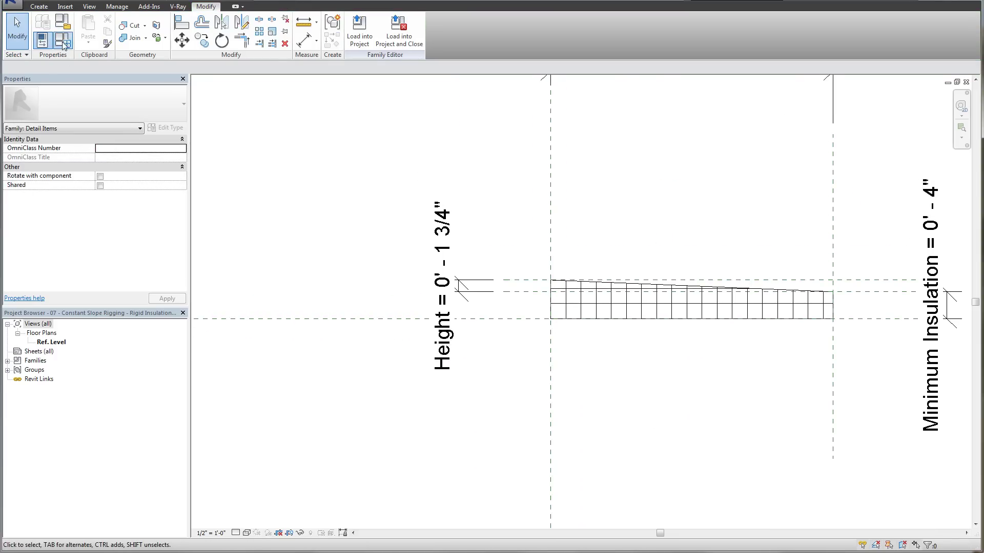
pyautogui.click(174, 298)
pyautogui.doubleClick(173, 298)
pyautogui.write('1.')
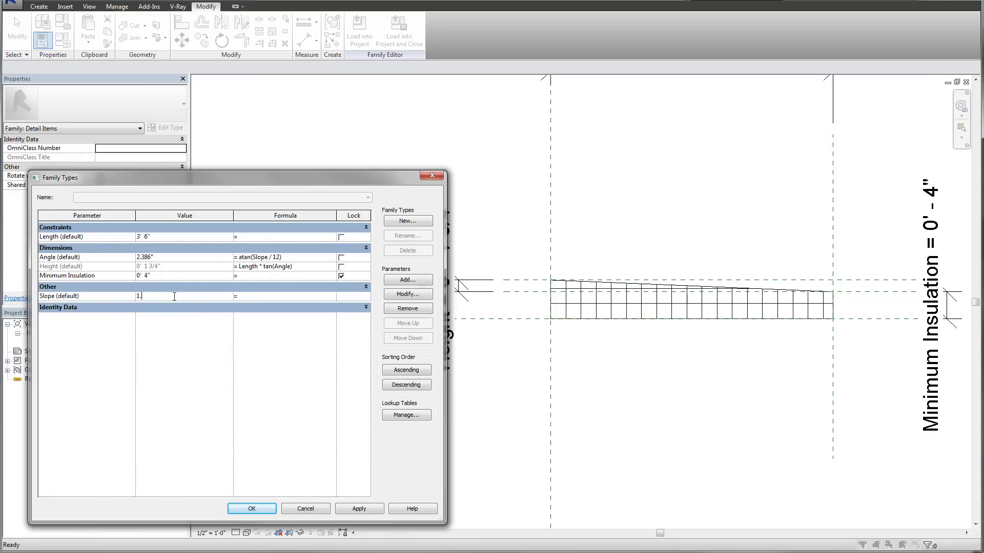
pyautogui.write('5')
pyautogui.click(359, 508)
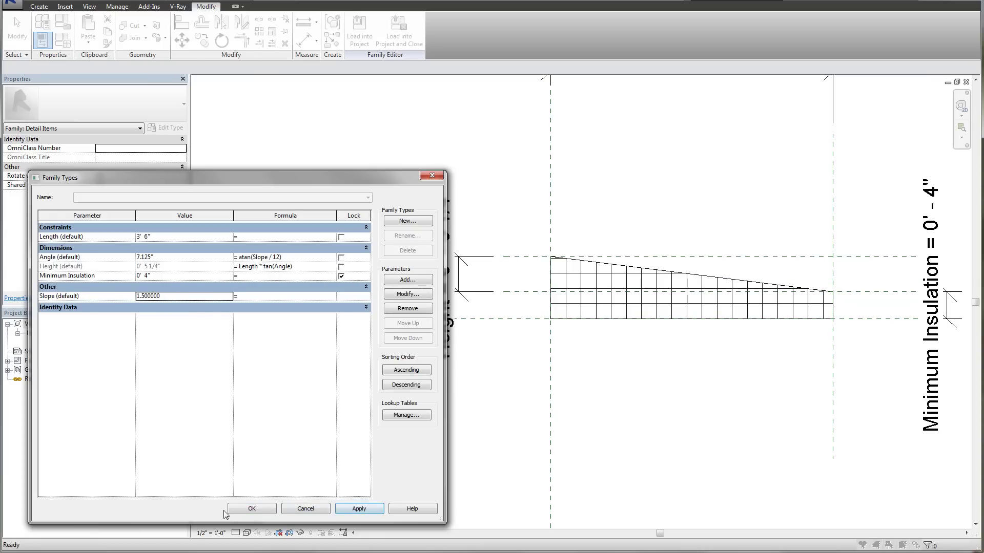
pyautogui.click(252, 509)
# Load the finished rigid insulation family into Project1.
pyautogui.scroll(-2, 487, 417)
pyautogui.moveTo(487, 417); pyautogui.dragTo(443, 416, button='middle')
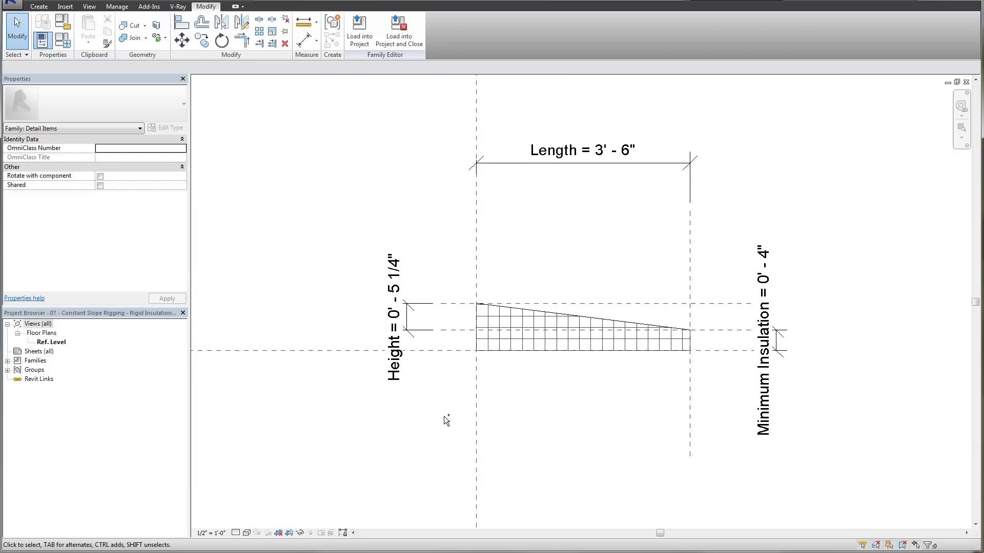
pyautogui.click(359, 32)
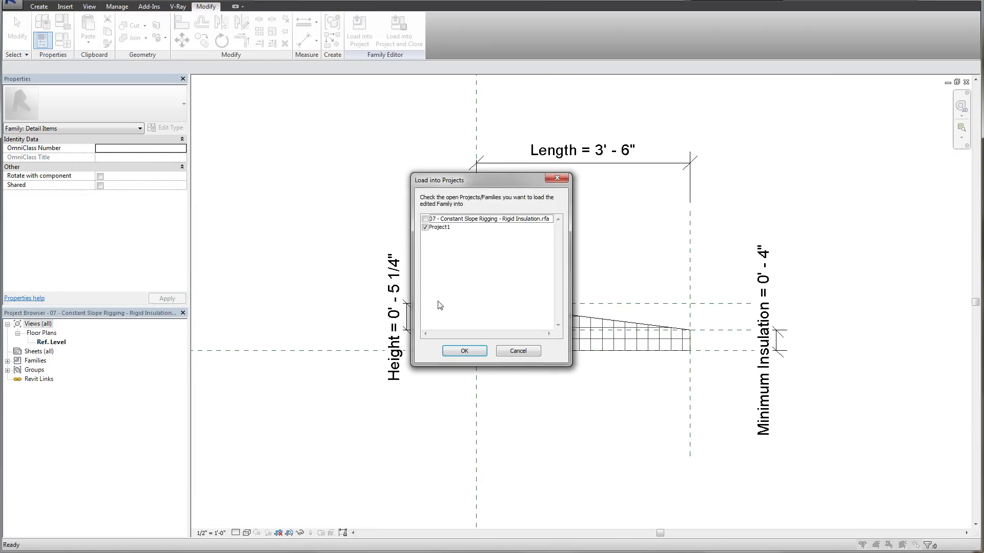
pyautogui.click(456, 352)
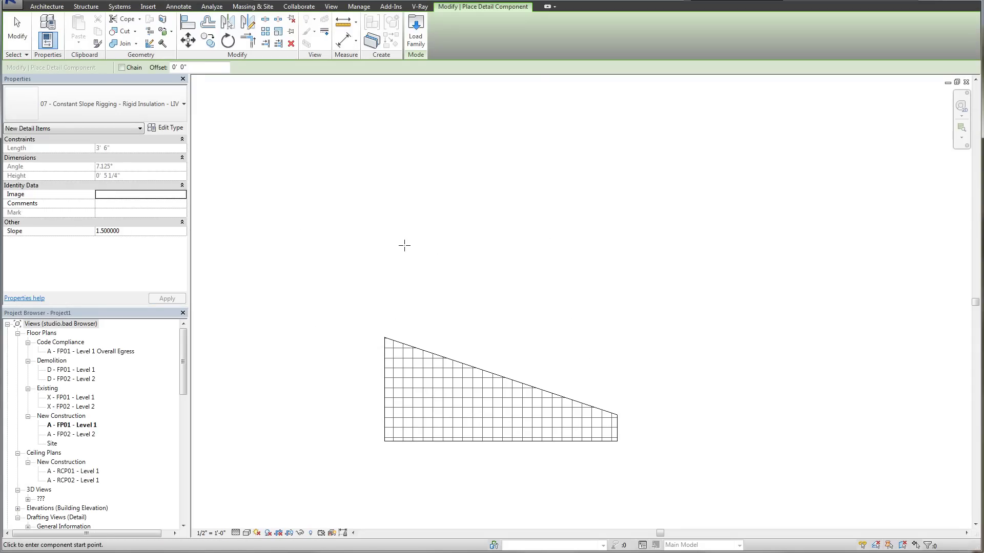
# Place a horizontal instance of the insulation component above the existing sloped one and adjust its length to 4' 0".
pyautogui.click(384, 251)
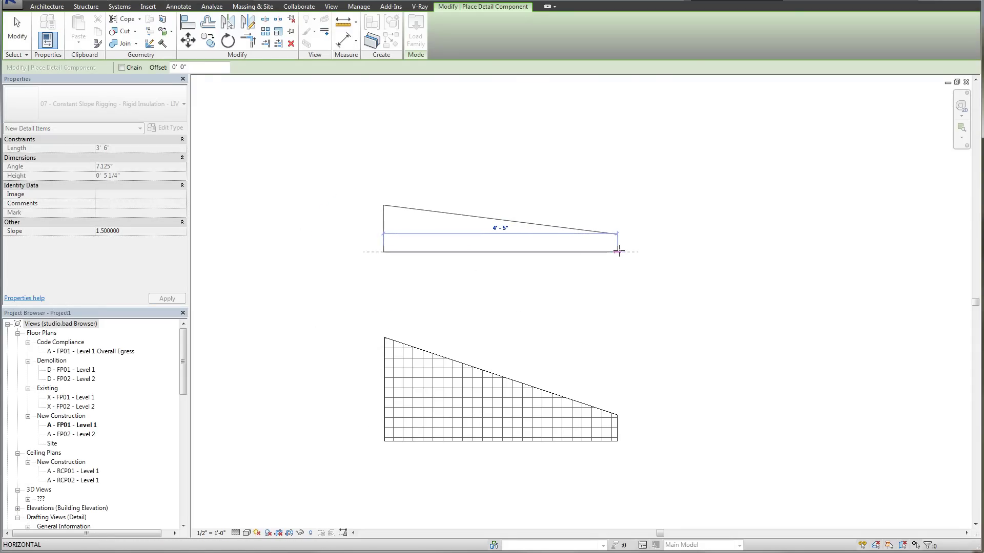
pyautogui.click(622, 252)
pyautogui.moveTo(639, 252); pyautogui.dragTo(596, 252)
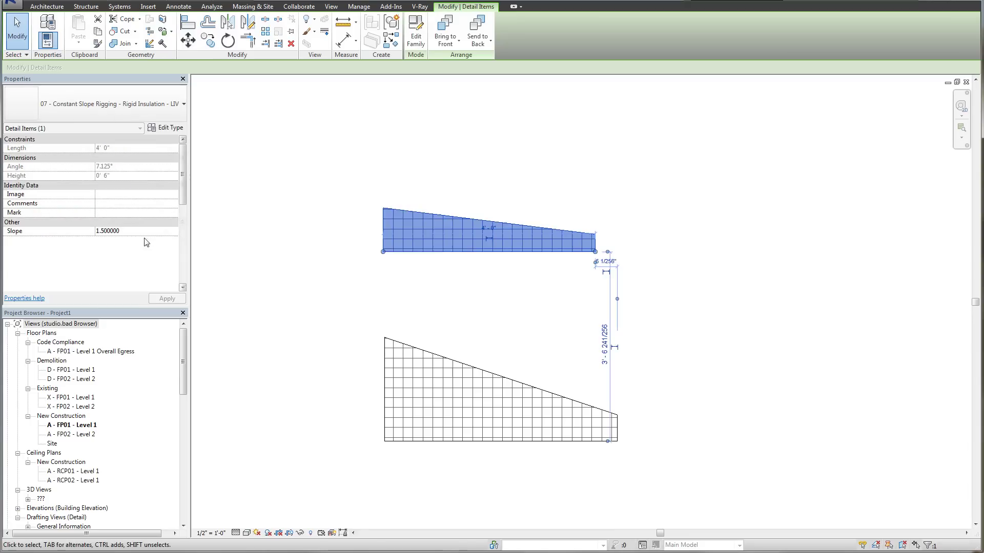
# Set the placed insulation component's Slope to 6.
pyautogui.scroll(1, 145, 238)
pyautogui.moveTo(369, 281); pyautogui.dragTo(241, 313, button='middle')
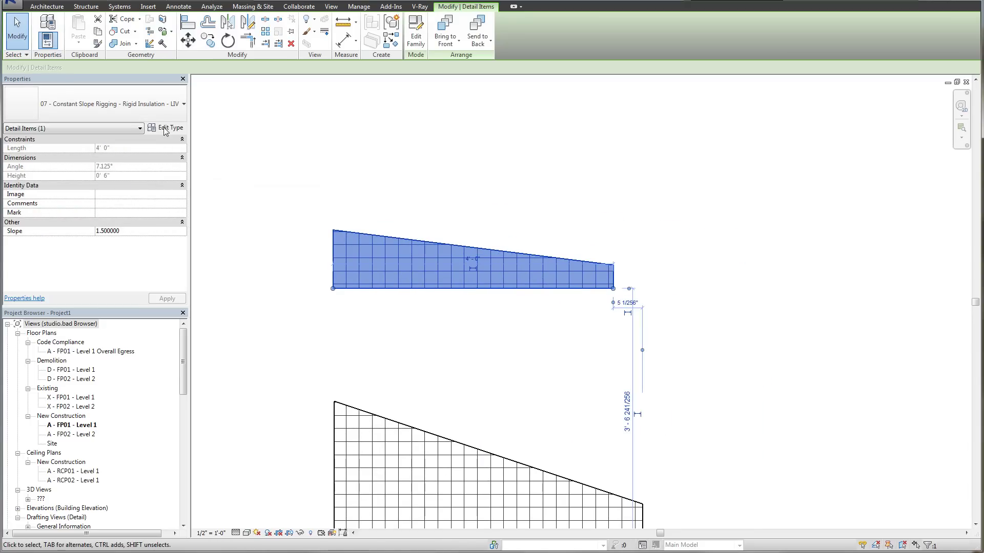
pyautogui.click(137, 232)
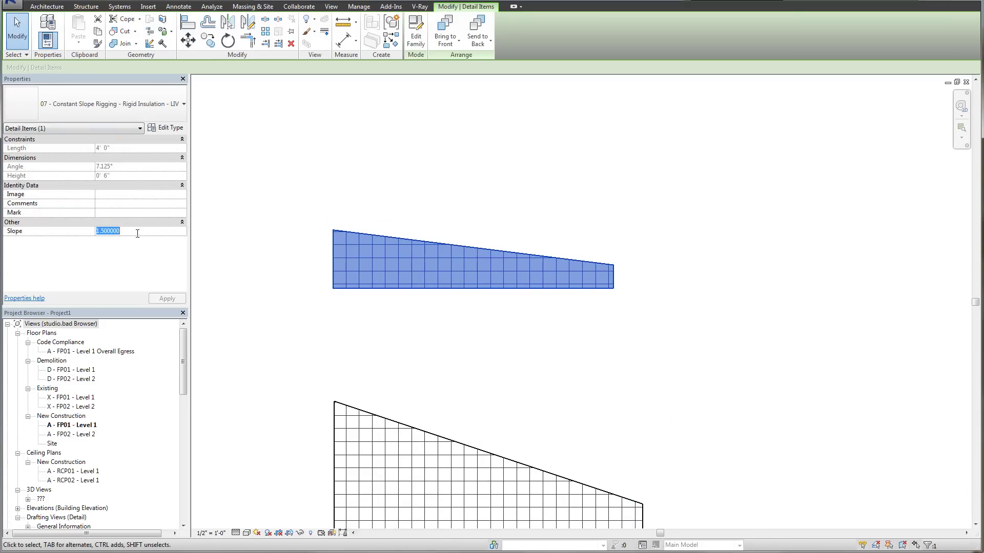
pyautogui.write('6')
pyautogui.click(177, 299)
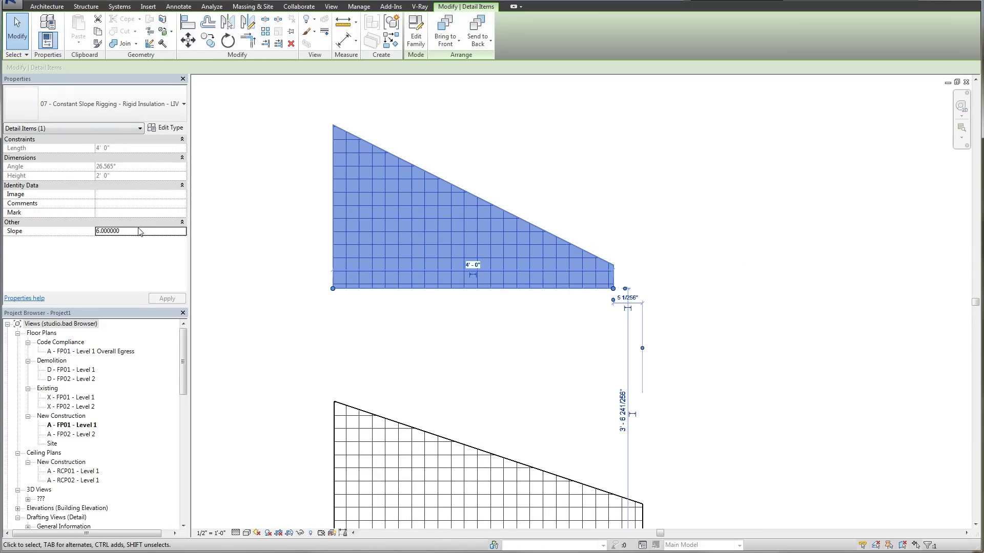
# Return the placed insulation component's Slope to 1.5.
pyautogui.click(140, 231)
pyautogui.write('1.5')
pyautogui.click(167, 298)
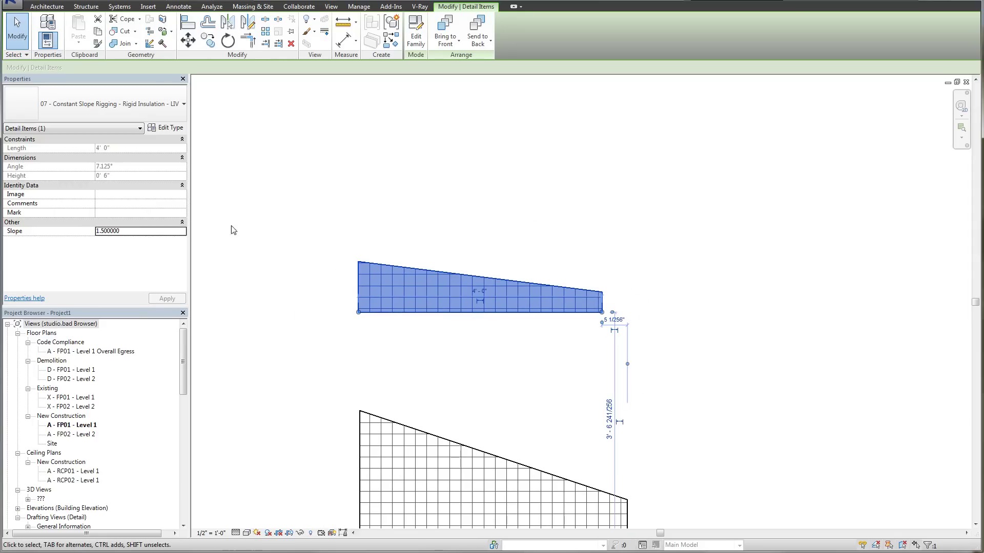
# Set the Minimum Insulation type parameter of the placed component to 6".
pyautogui.click(171, 128)
pyautogui.click(263, 190)
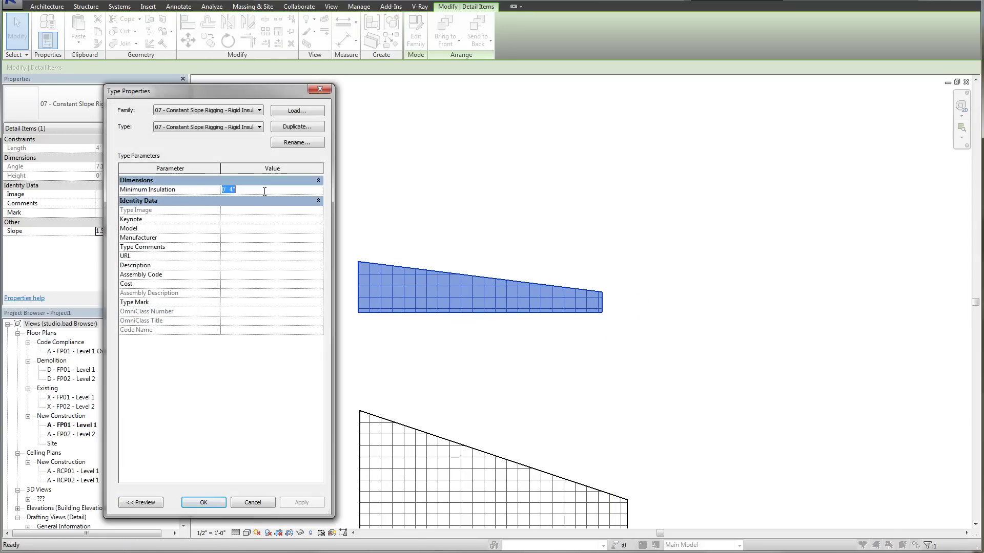
pyautogui.write('6')
pyautogui.click(303, 503)
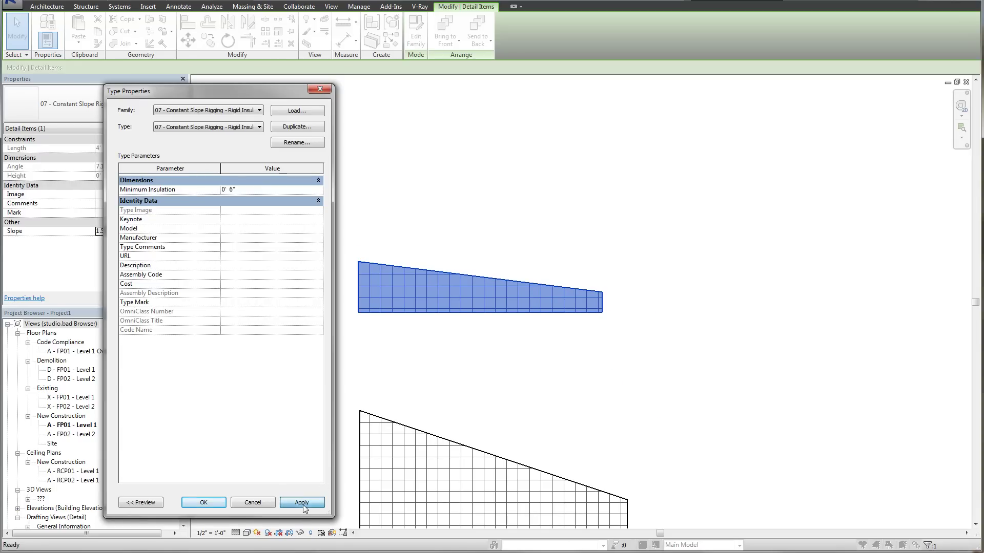
pyautogui.click(203, 503)
# Set the placed insulation component's Slope to 3 and deselect it.
pyautogui.click(149, 231)
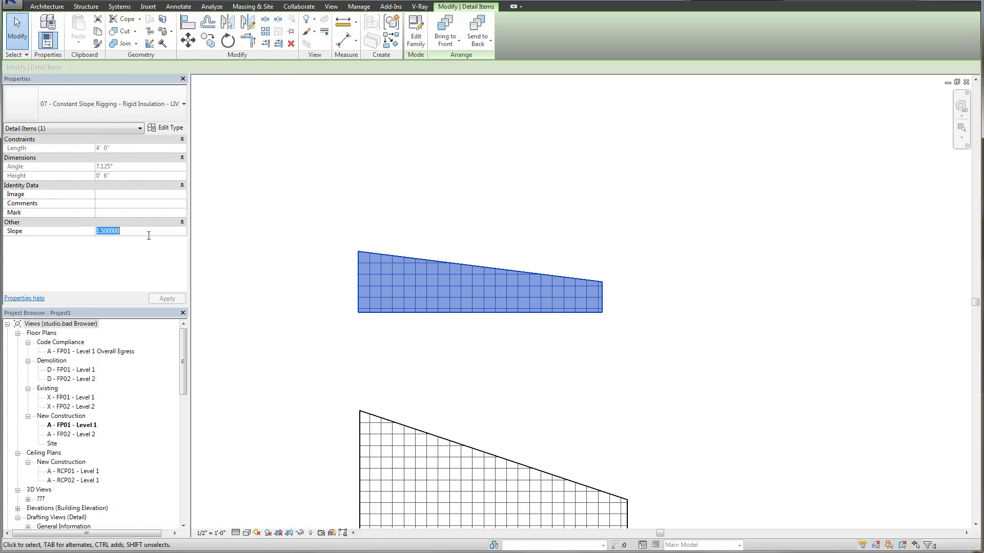
pyautogui.write('3')
pyautogui.click(167, 298)
pyautogui.click(314, 268)
pyautogui.moveTo(314, 268); pyautogui.dragTo(373, 241, button='middle')
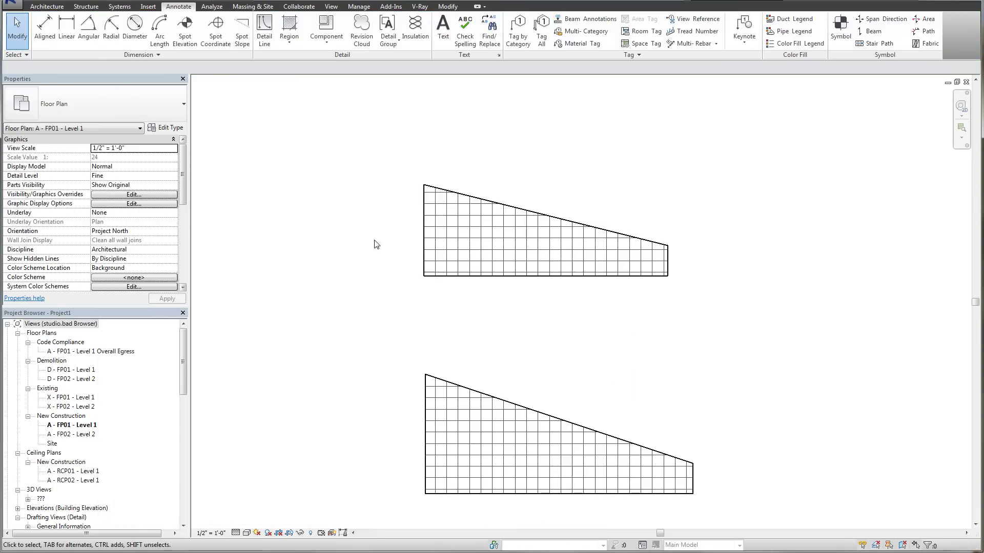
pyautogui.scroll(2, 385, 261)
pyautogui.moveTo(393, 277); pyautogui.dragTo(314, 316, button='middle')
pyautogui.scroll(1, 314, 318)
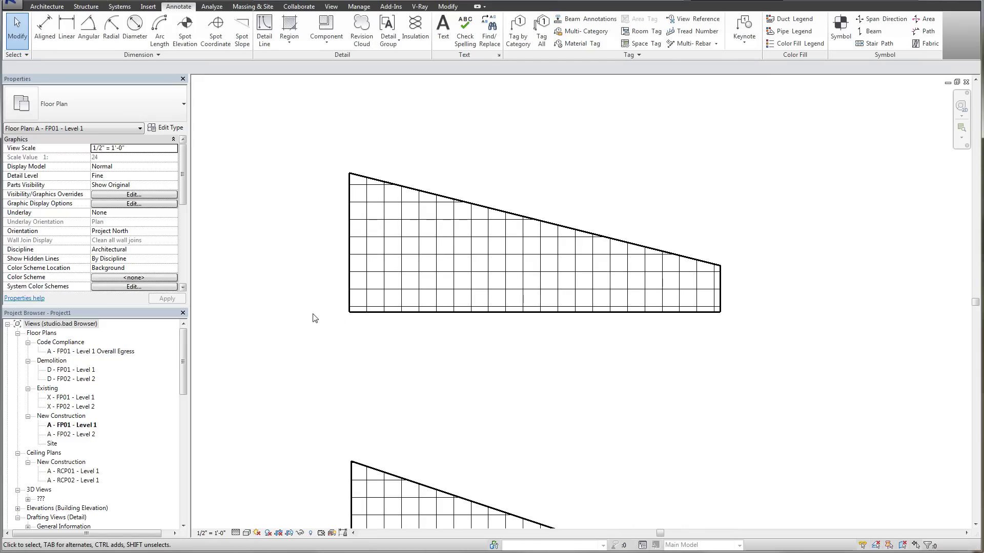